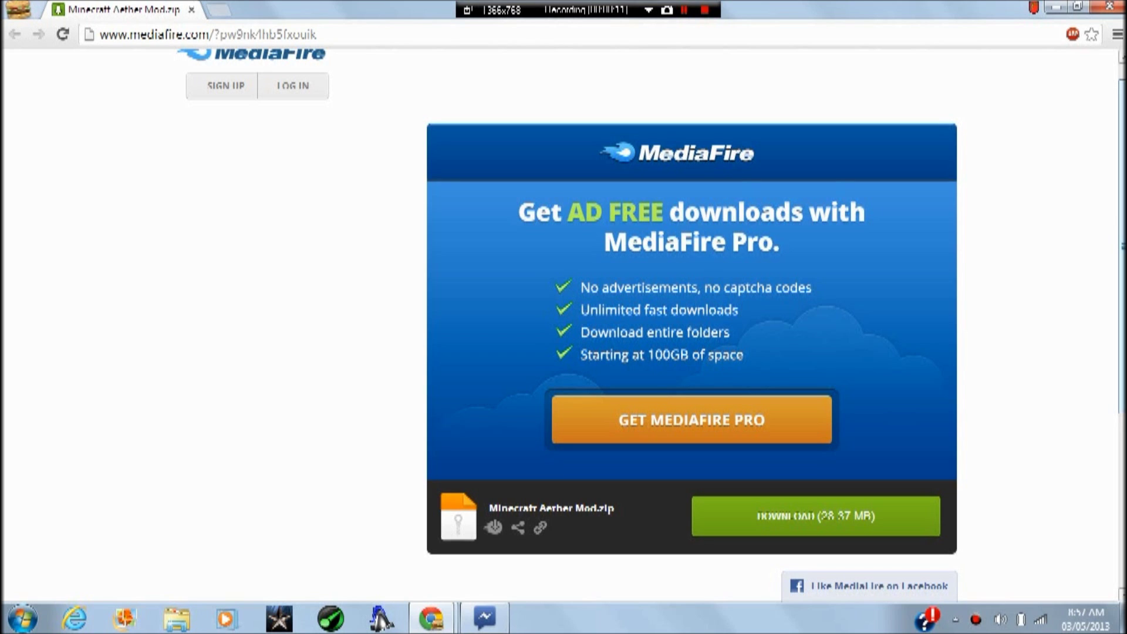
Minimize the browser and open the Minecraft Aether Mod (1).zip archive from the desktop in WinRAR.
{"action": "scroll", "coordinate": [652, 326], "scroll_direction": "up", "scroll_amount": 1}
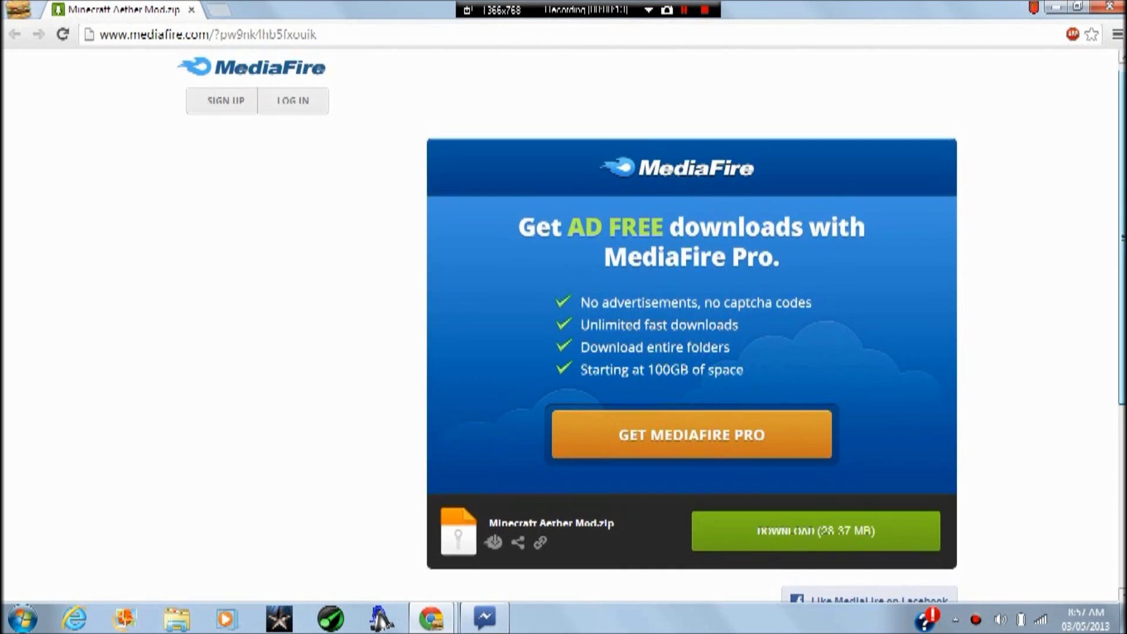
{"action": "scroll", "coordinate": [692, 325], "scroll_direction": "down", "scroll_amount": 1}
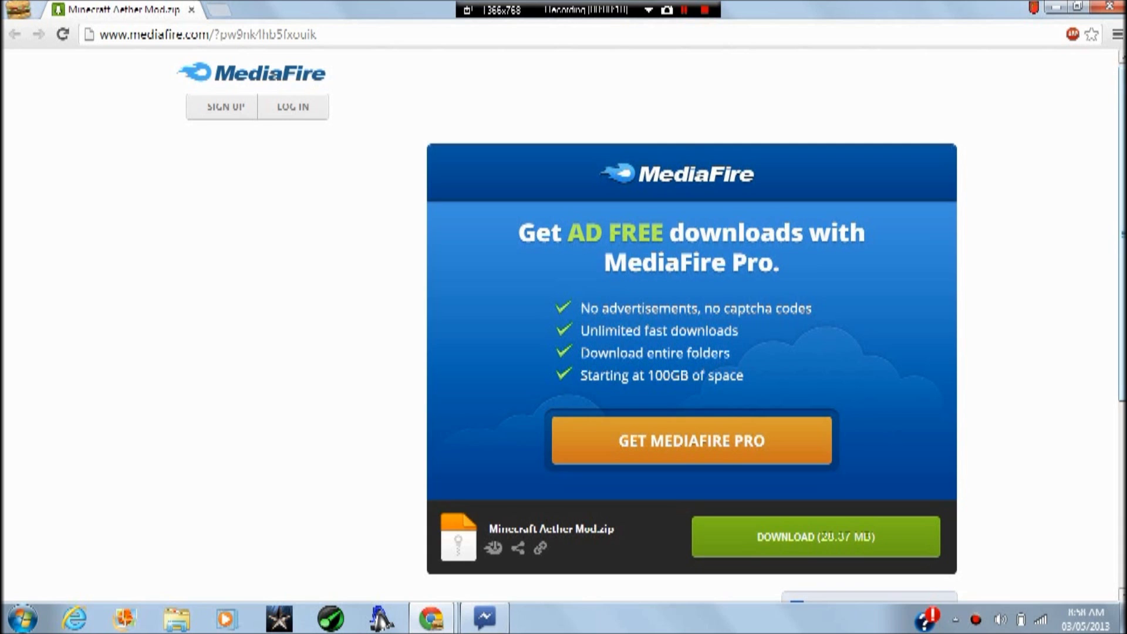
{"action": "scroll", "coordinate": [691, 326], "scroll_direction": "down", "scroll_amount": 2}
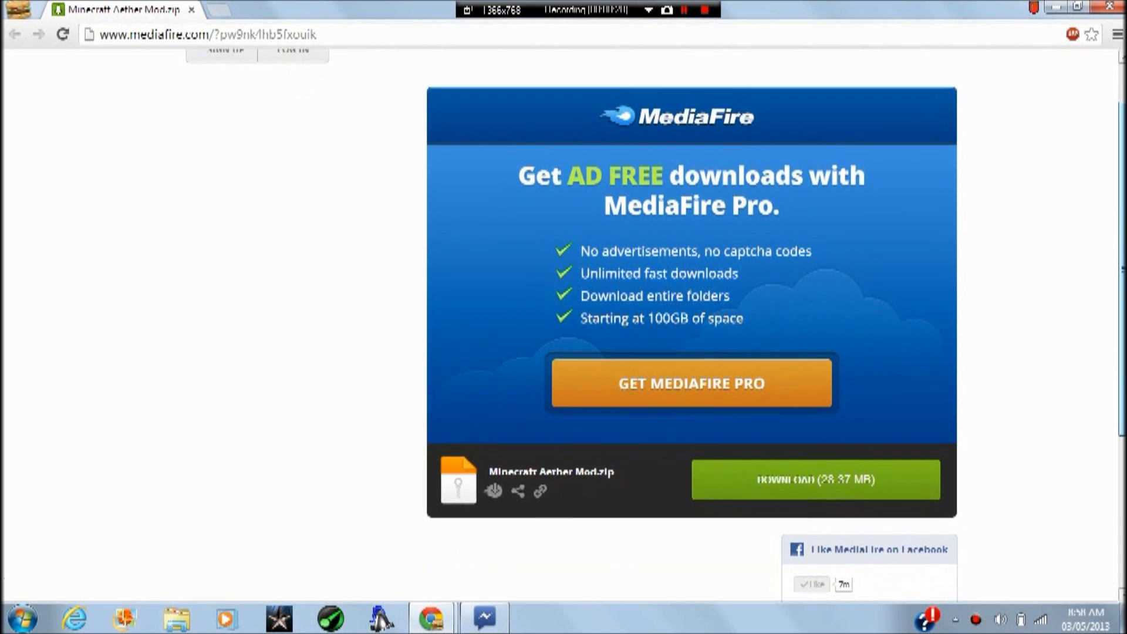
{"action": "scroll", "coordinate": [692, 326], "scroll_direction": "up", "scroll_amount": 1}
{"action": "scroll", "coordinate": [691, 326], "scroll_direction": "up", "scroll_amount": 1}
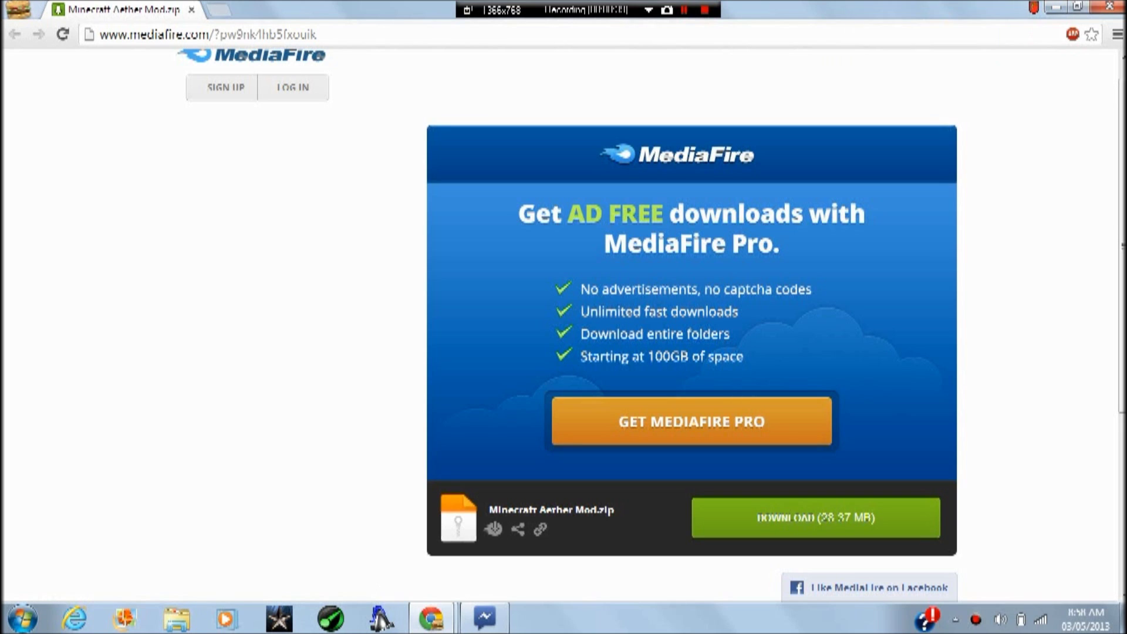
{"action": "left_click", "coordinate": [208, 34]}
{"action": "left_click", "coordinate": [1056, 7]}
{"action": "left_click", "coordinate": [589, 199]}
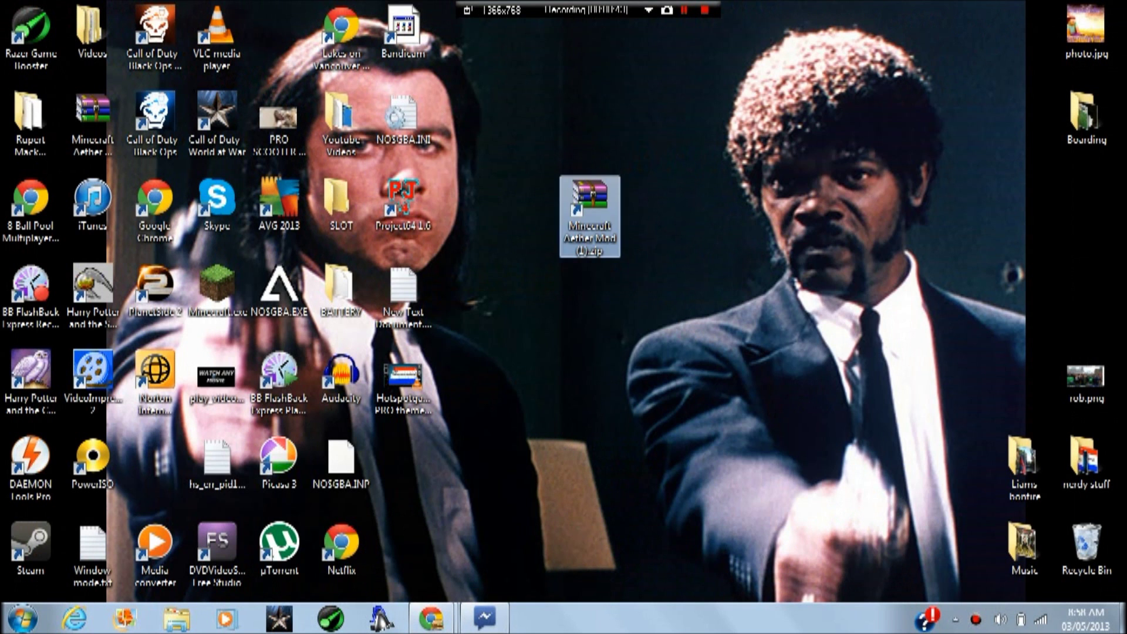
{"action": "double_click", "coordinate": [589, 199]}
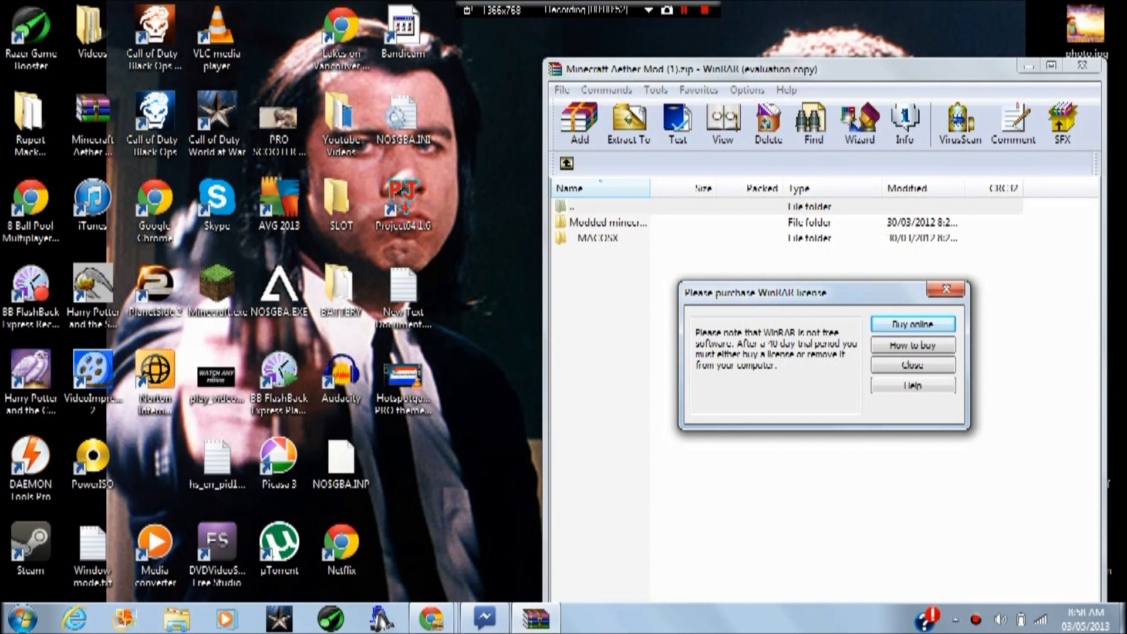
Snap WinRAR to the right half and open Modded minecraft > minecraft.jar.zip inside it.
{"action": "key", "text": "Escape"}
{"action": "key", "text": "super+Right"}
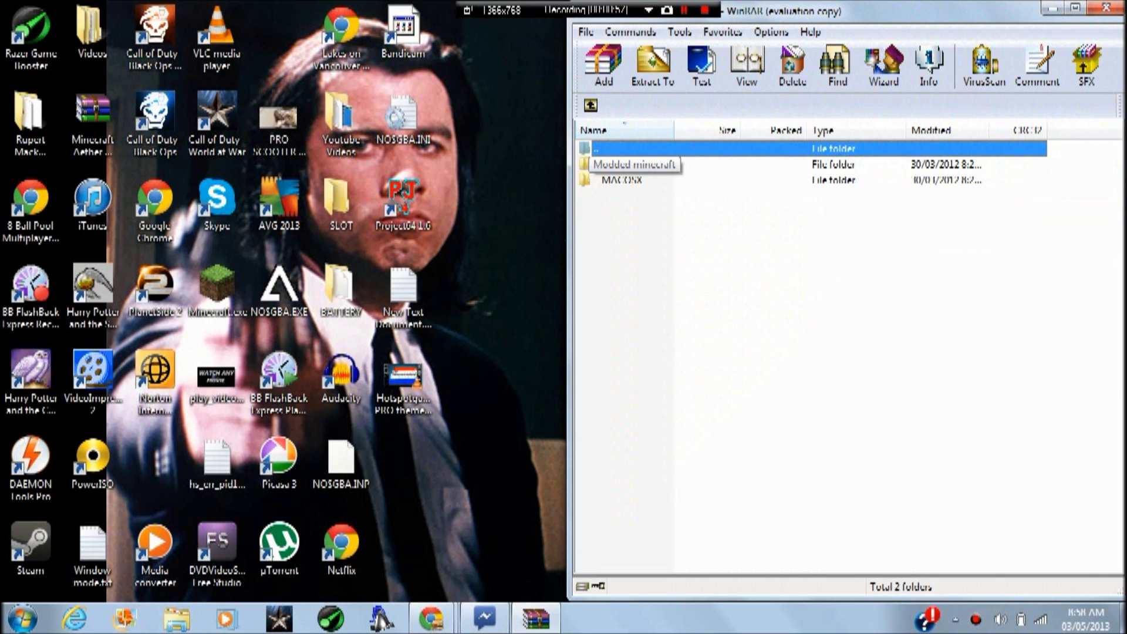
{"action": "double_click", "coordinate": [631, 164]}
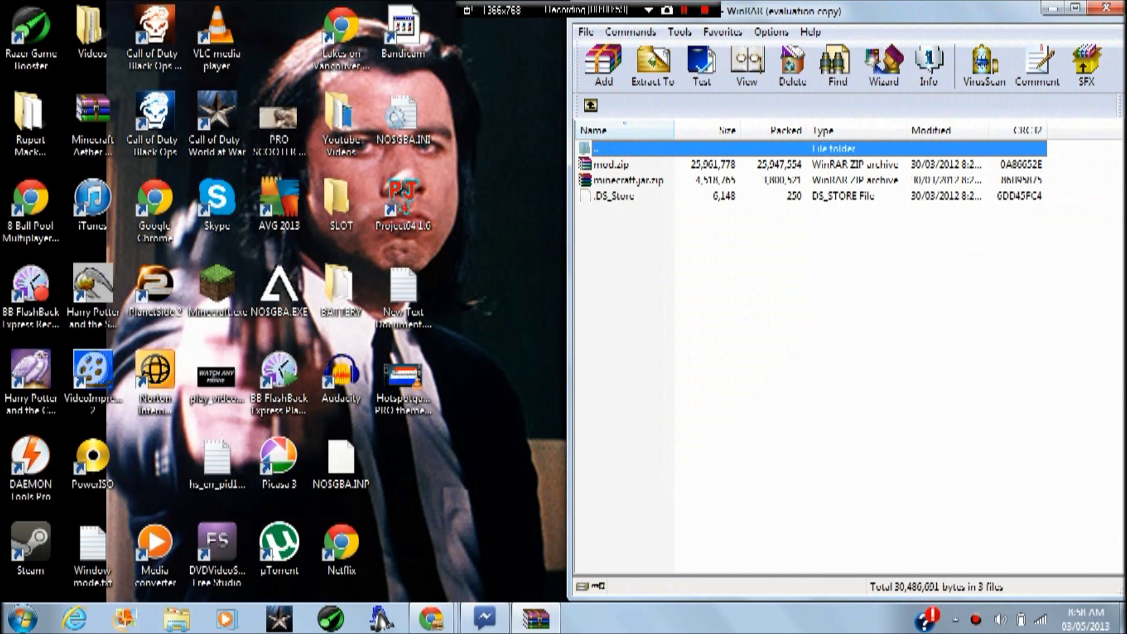
{"action": "double_click", "coordinate": [628, 179]}
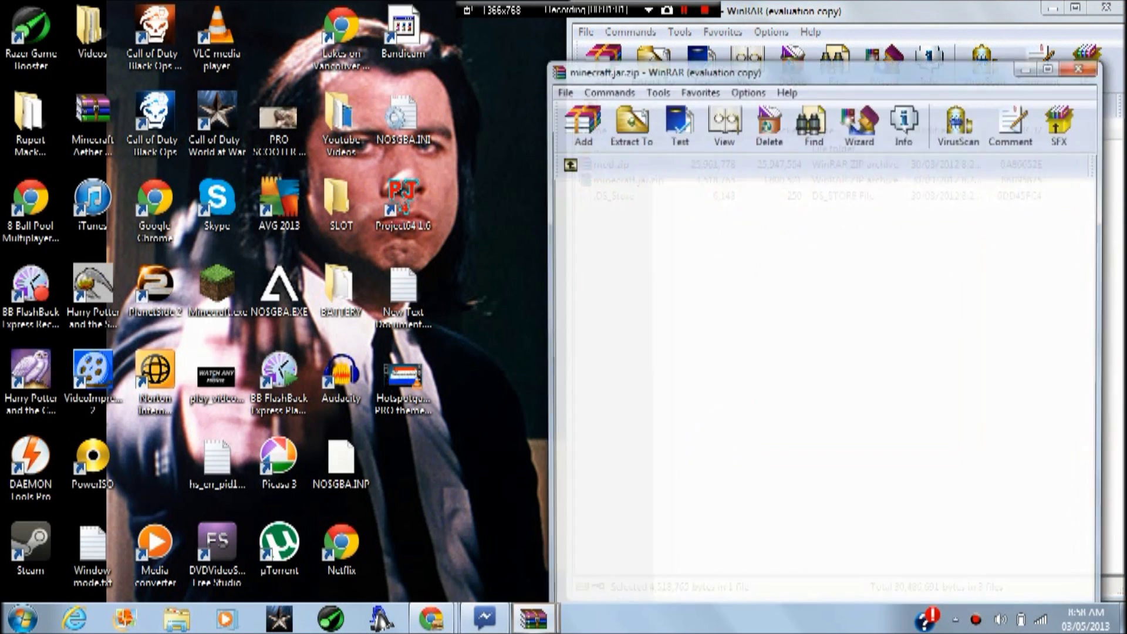
{"action": "key", "text": "super+Right"}
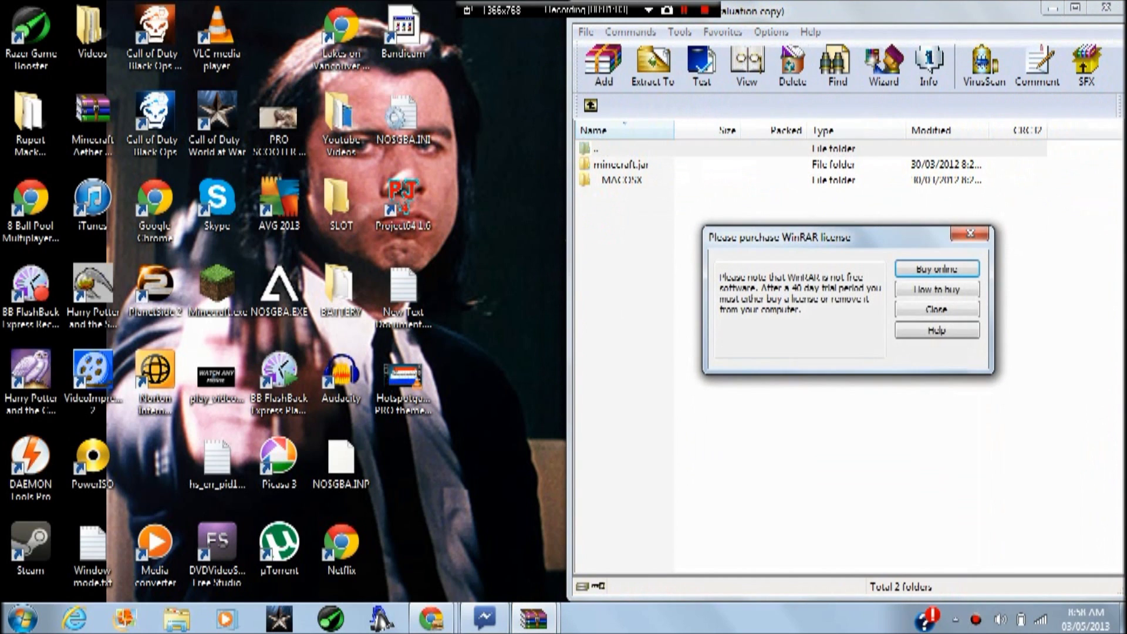
{"action": "key", "text": "Escape"}
{"action": "key", "text": "super"}
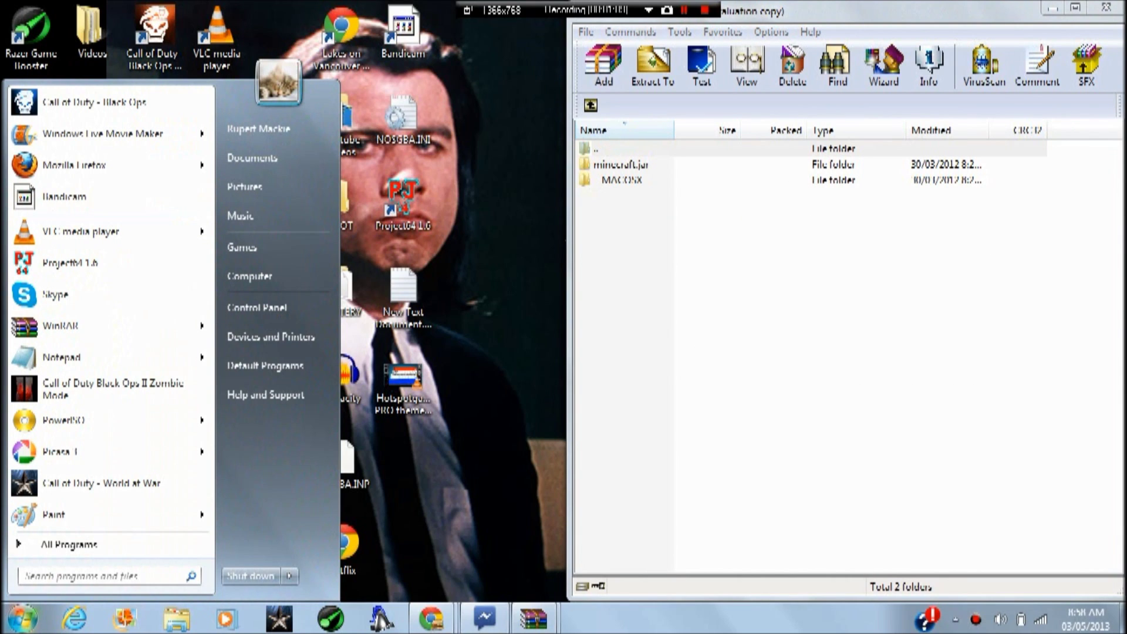
Search %appdata% from the Start menu to open the AppData Roaming folder.
{"action": "type", "text": "%app"}
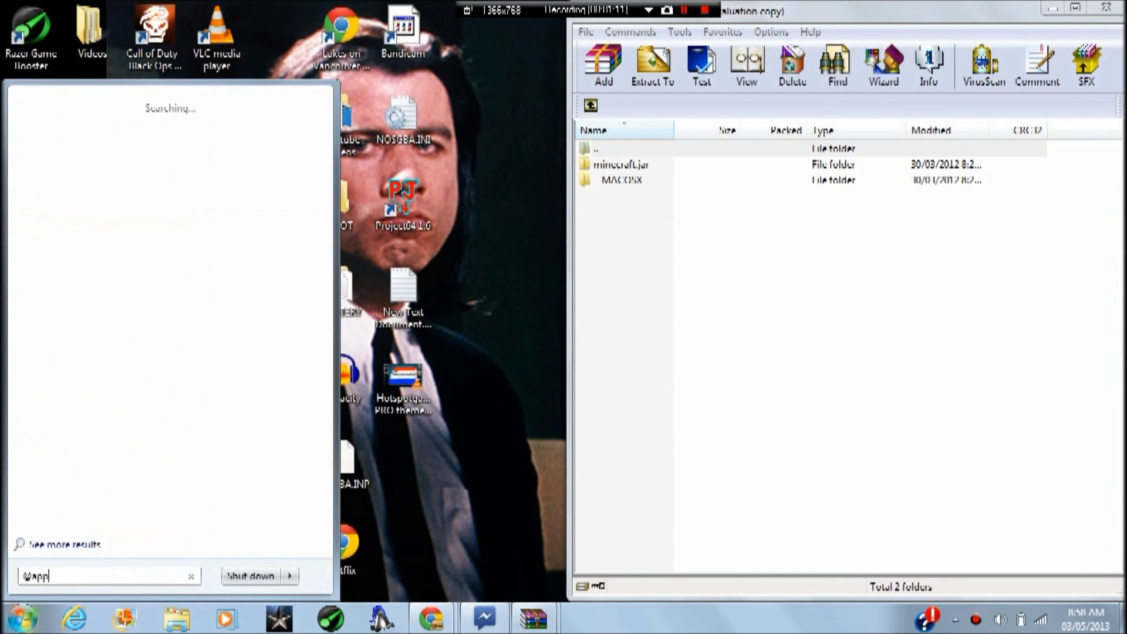
{"action": "type", "text": "data%"}
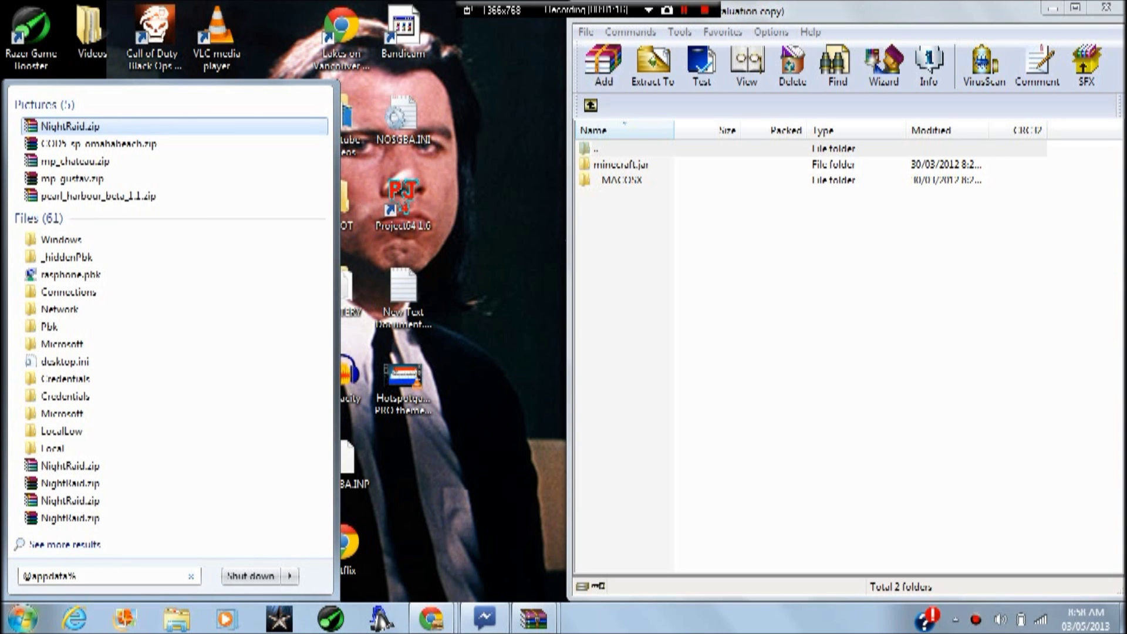
{"action": "key", "text": "BackSpace"}
{"action": "key", "text": "BackSpace"}
{"action": "key", "text": "BackSpace"}
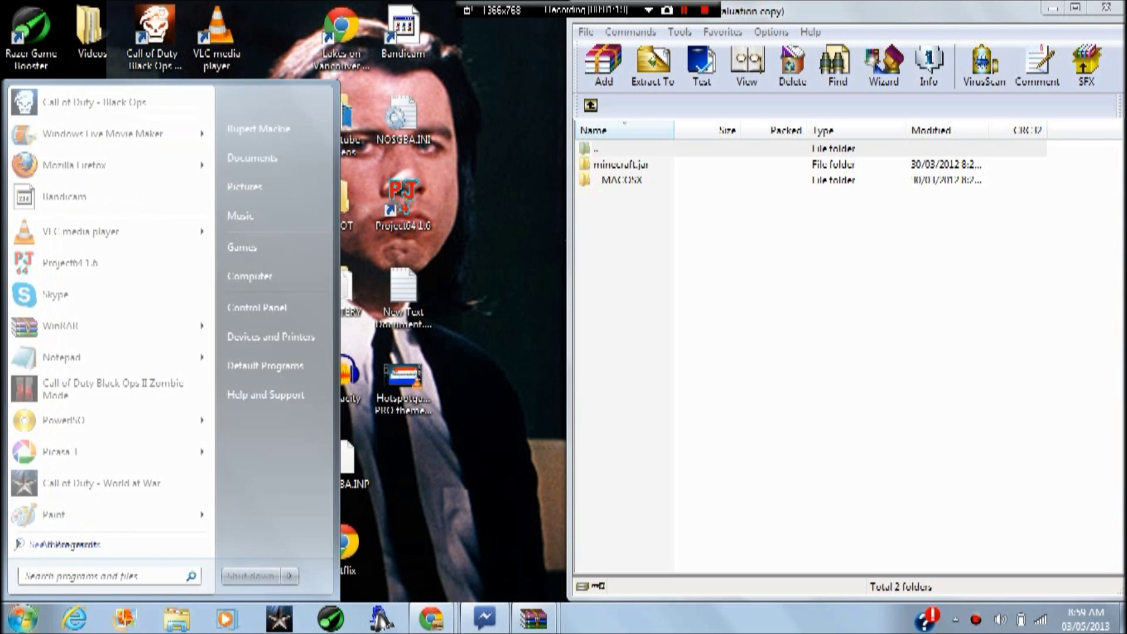
{"action": "type", "text": "%"}
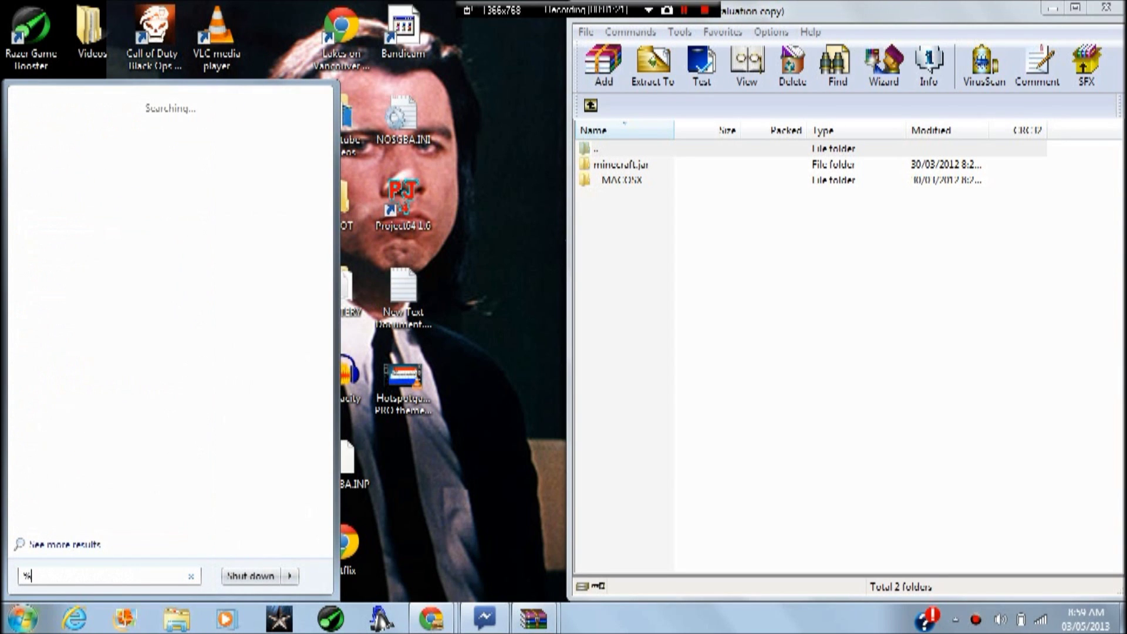
{"action": "type", "text": "app"}
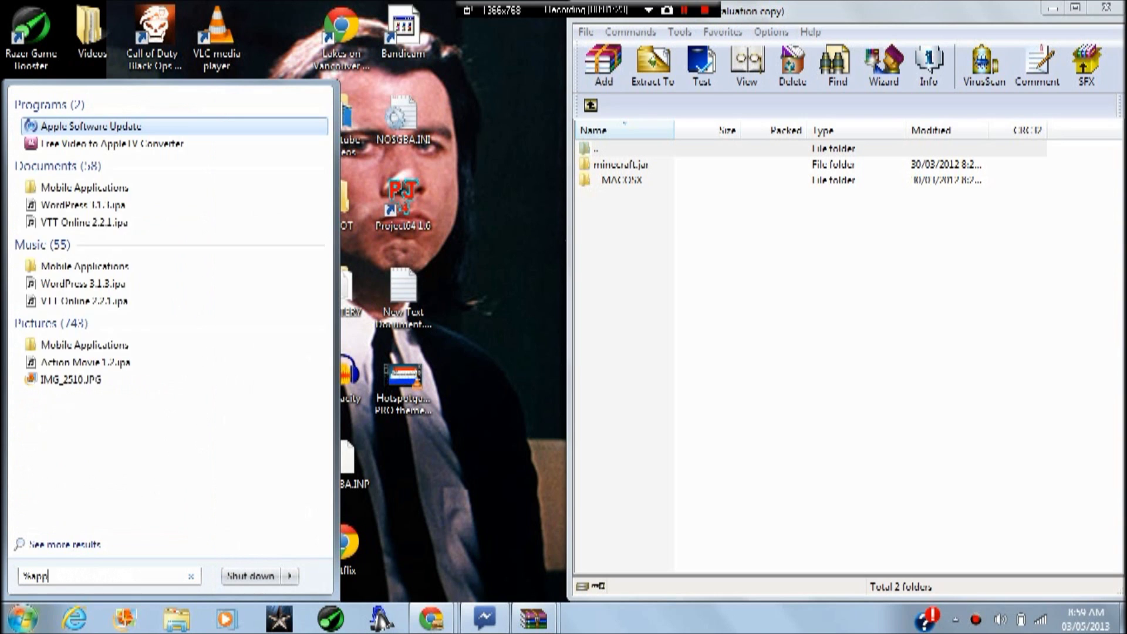
{"action": "type", "text": "data%"}
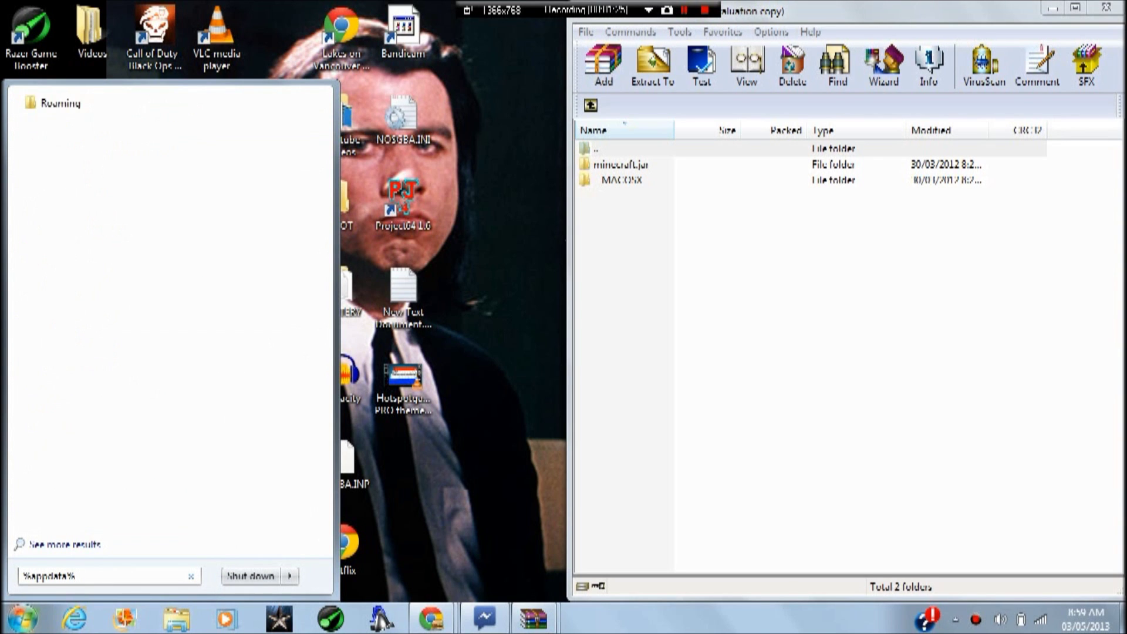
{"action": "key", "text": "Return"}
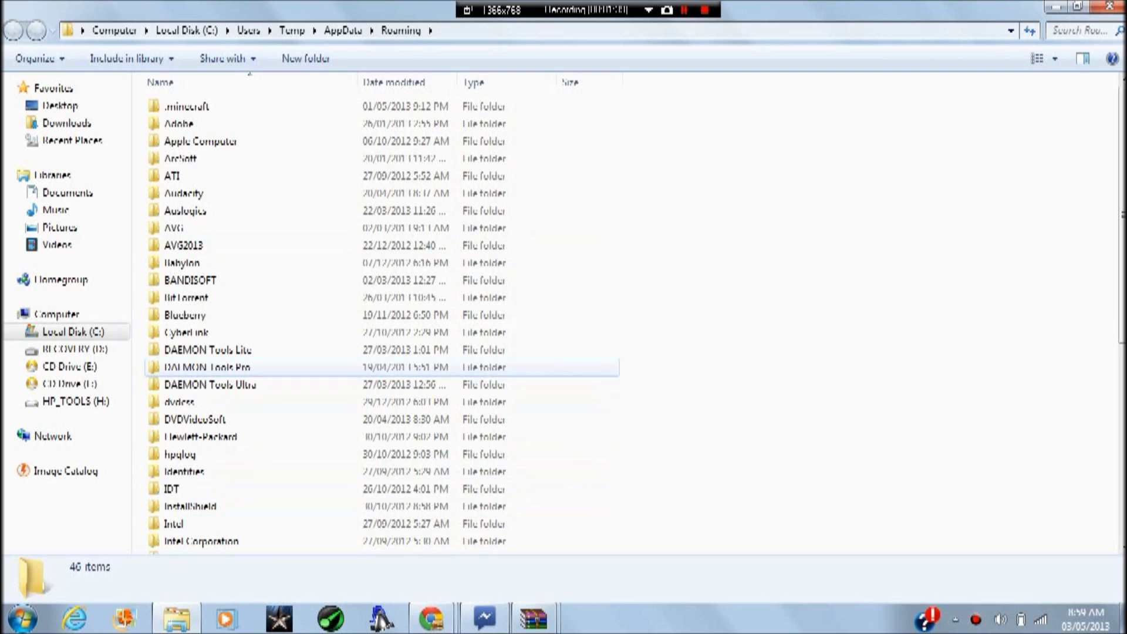
Open the .minecraft folder and snap its window to the left half.
{"action": "double_click", "coordinate": [186, 106]}
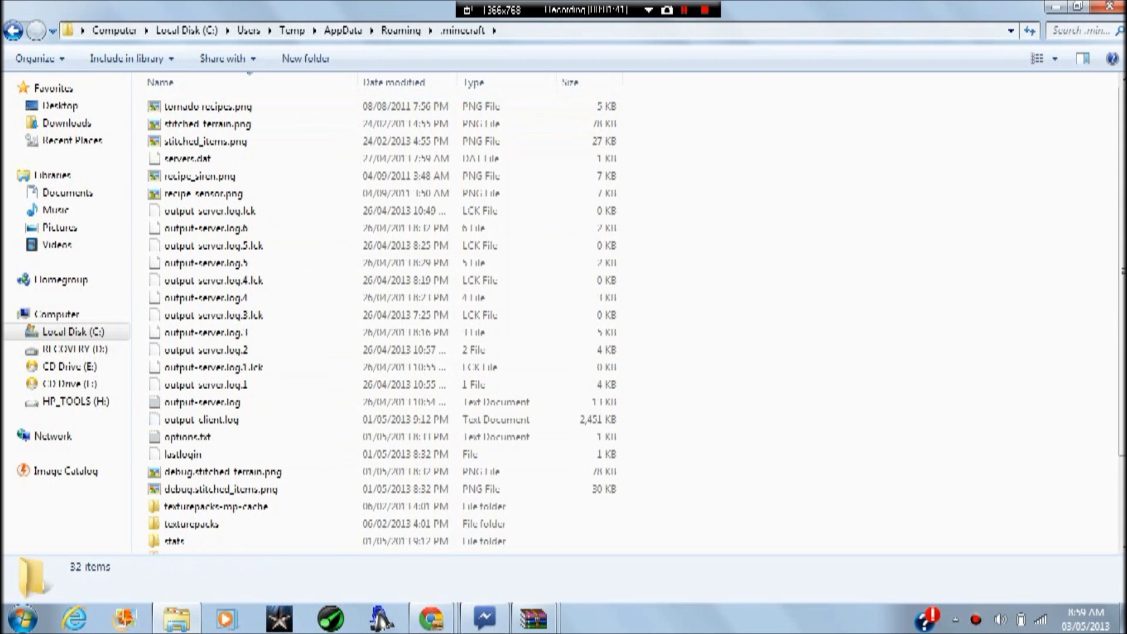
{"action": "left_click", "coordinate": [1077, 6]}
{"action": "key", "text": "super+Left"}
Select every item from output-server.log.3 down to the end of the list.
{"action": "left_click", "coordinate": [212, 338]}
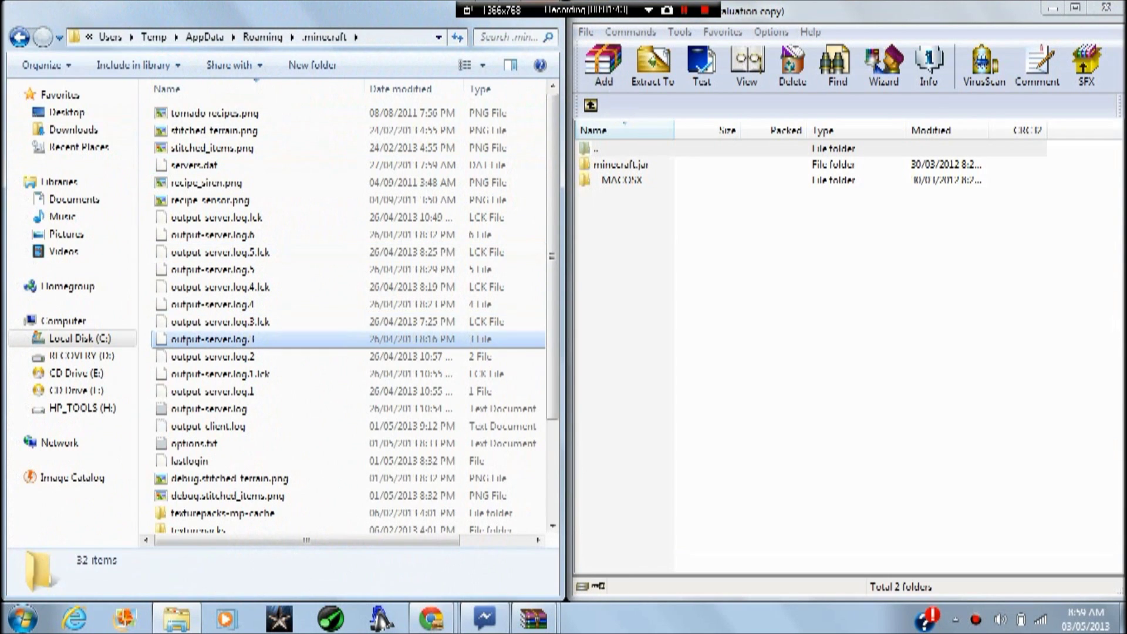
{"action": "scroll", "coordinate": [349, 311], "scroll_direction": "down", "scroll_amount": 3}
{"action": "scroll", "coordinate": [349, 311], "scroll_direction": "up", "scroll_amount": 3}
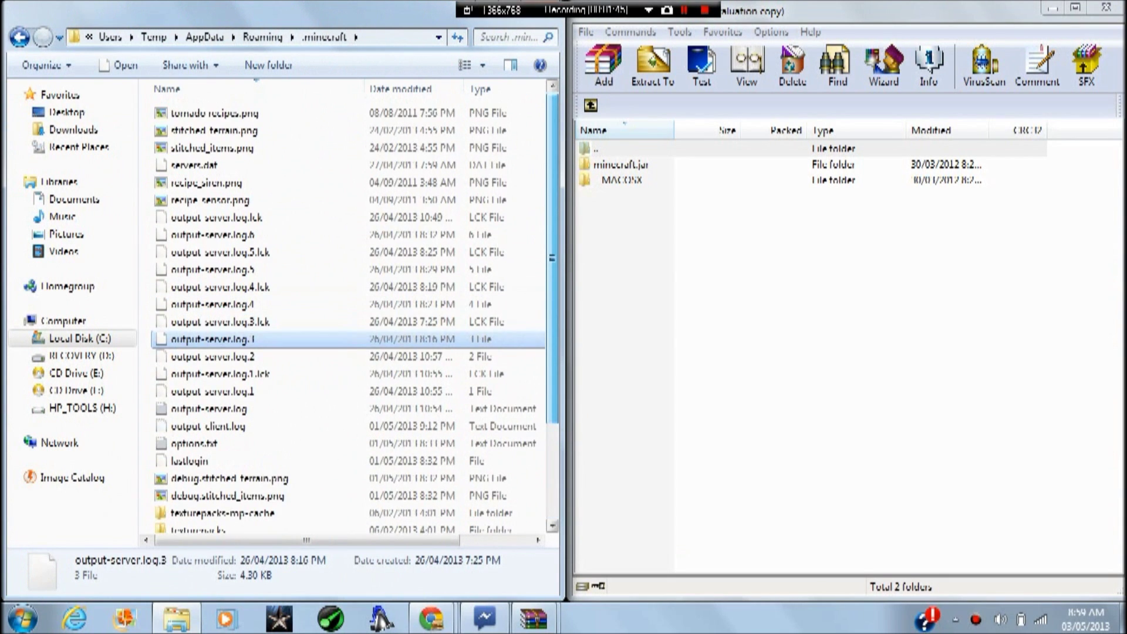
{"action": "scroll", "coordinate": [350, 311], "scroll_direction": "down", "scroll_amount": 3}
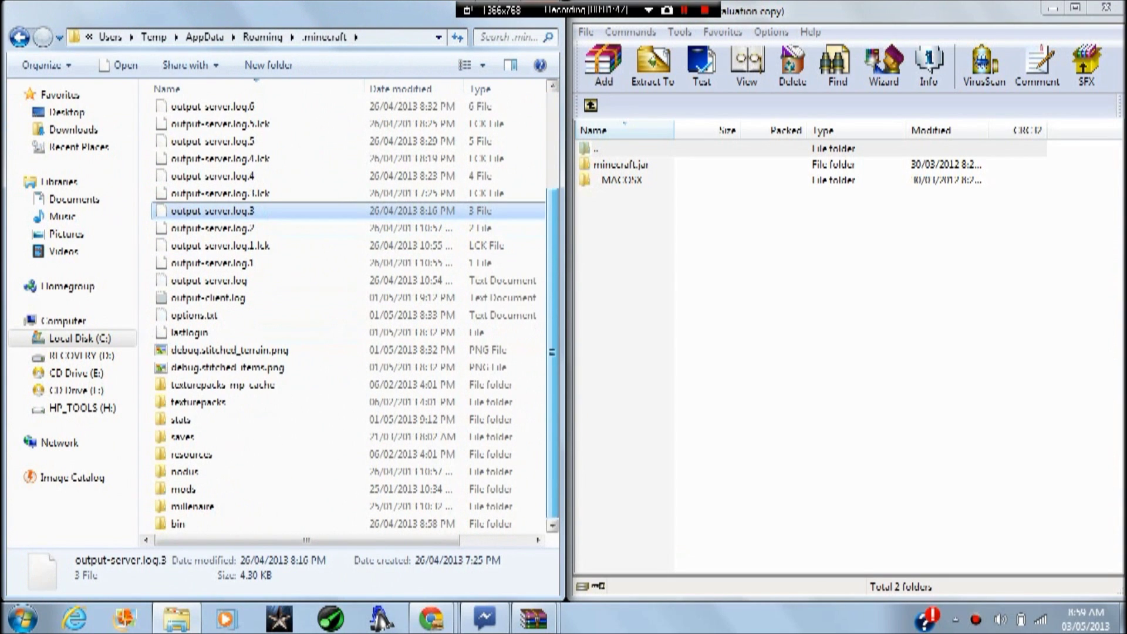
{"action": "scroll", "coordinate": [349, 311], "scroll_direction": "up", "scroll_amount": 3}
{"action": "scroll", "coordinate": [349, 311], "scroll_direction": "down", "scroll_amount": 2}
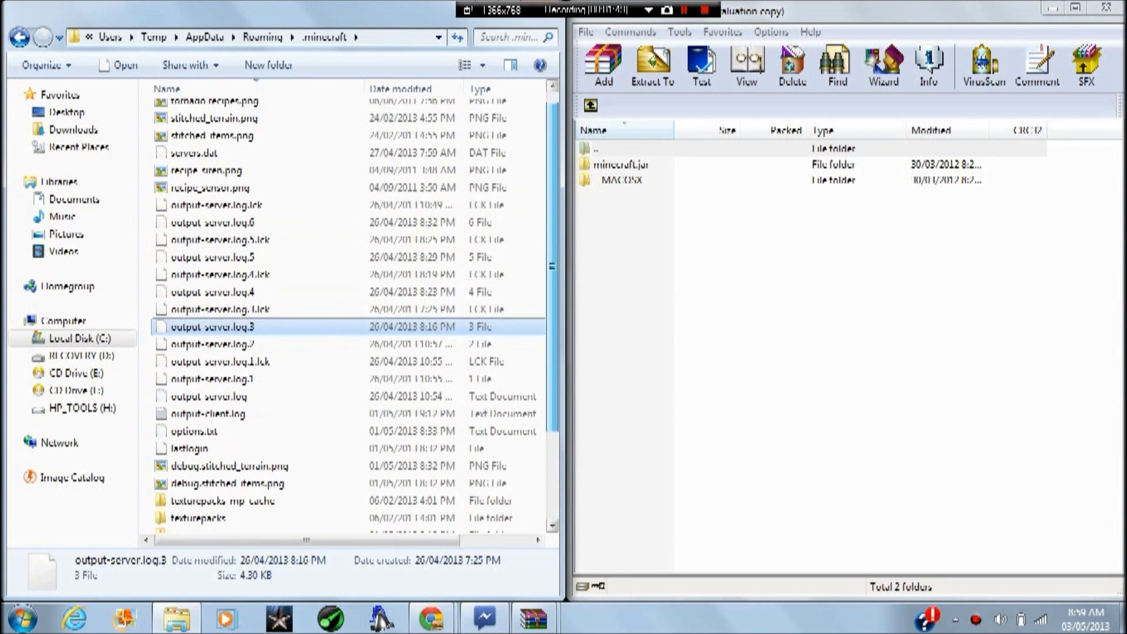
{"action": "scroll", "coordinate": [349, 311], "scroll_direction": "up", "scroll_amount": 2}
{"action": "mouse_move", "coordinate": [148, 106]}
{"action": "left_mouse_down"}
{"action": "mouse_move", "coordinate": [148, 537]}
{"action": "mouse_move", "coordinate": [148, 424]}
{"action": "left_mouse_up"}
Adjust the selection so servers.dat, options.txt, lastlogin, texturepacks and saves are excluded.
{"action": "left_click", "coordinate": [198, 402], "text": "ctrl"}
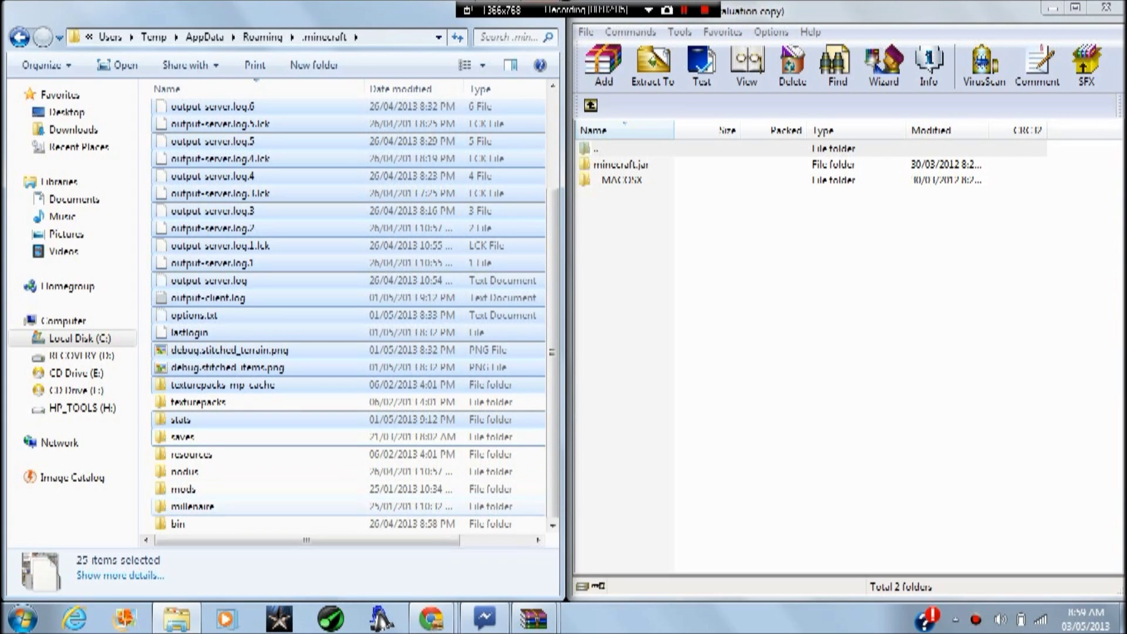
{"action": "left_click", "coordinate": [193, 506], "text": "ctrl"}
{"action": "left_click", "coordinate": [178, 524], "text": "ctrl"}
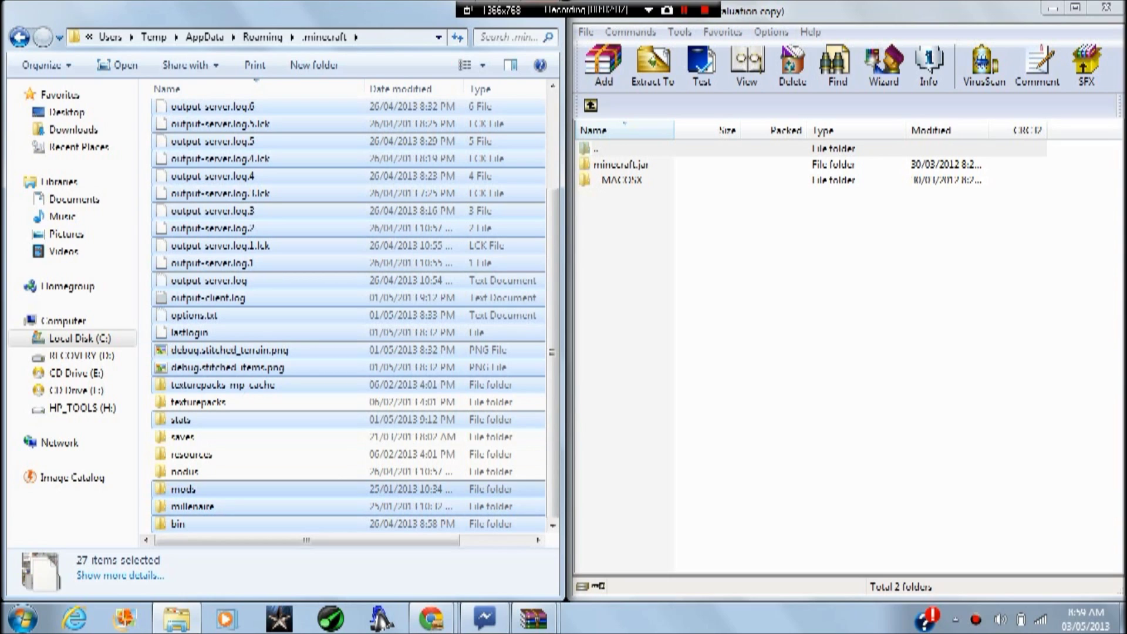
{"action": "left_click", "coordinate": [184, 471], "text": "ctrl"}
{"action": "left_click", "coordinate": [191, 454], "text": "ctrl"}
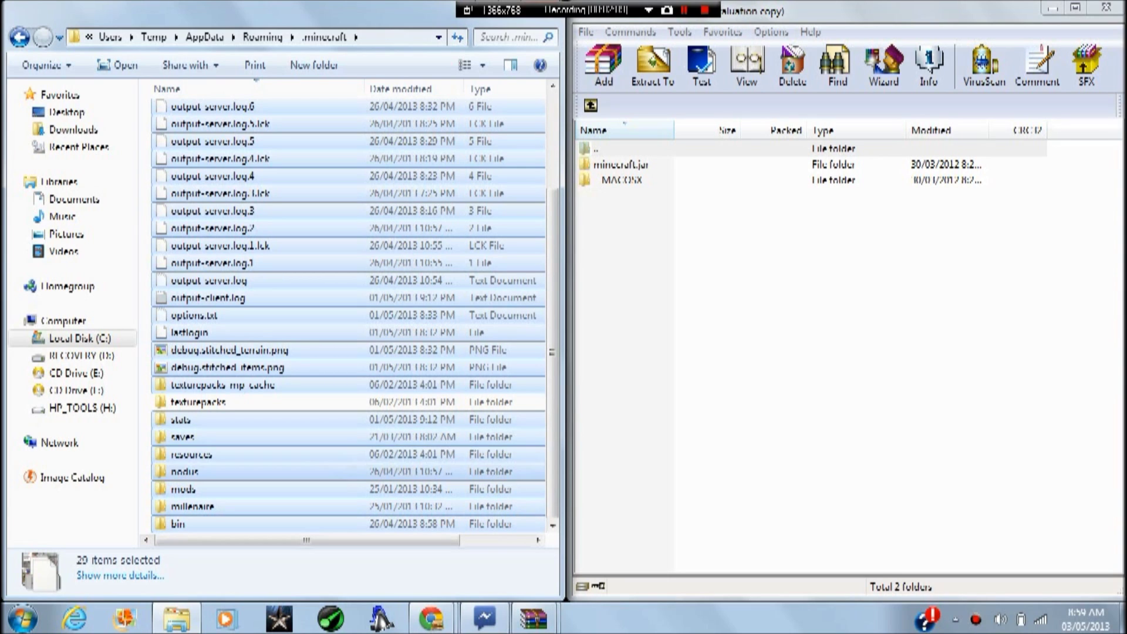
{"action": "left_click", "coordinate": [198, 402], "text": "ctrl"}
{"action": "left_click", "coordinate": [189, 332], "text": "ctrl"}
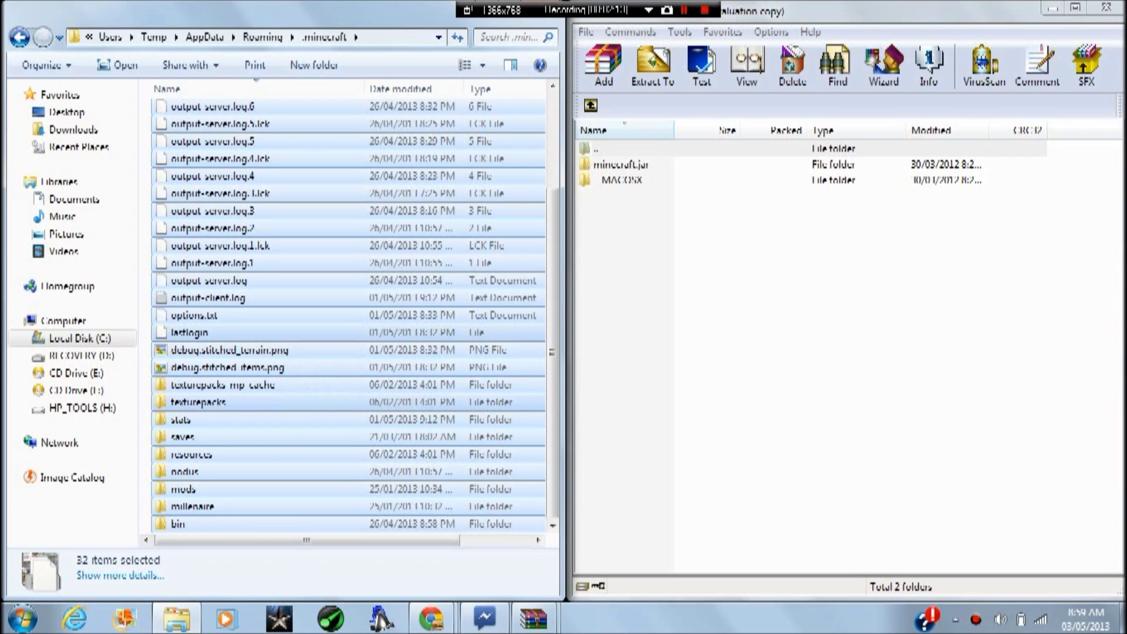
{"action": "left_click", "coordinate": [194, 315], "text": "ctrl"}
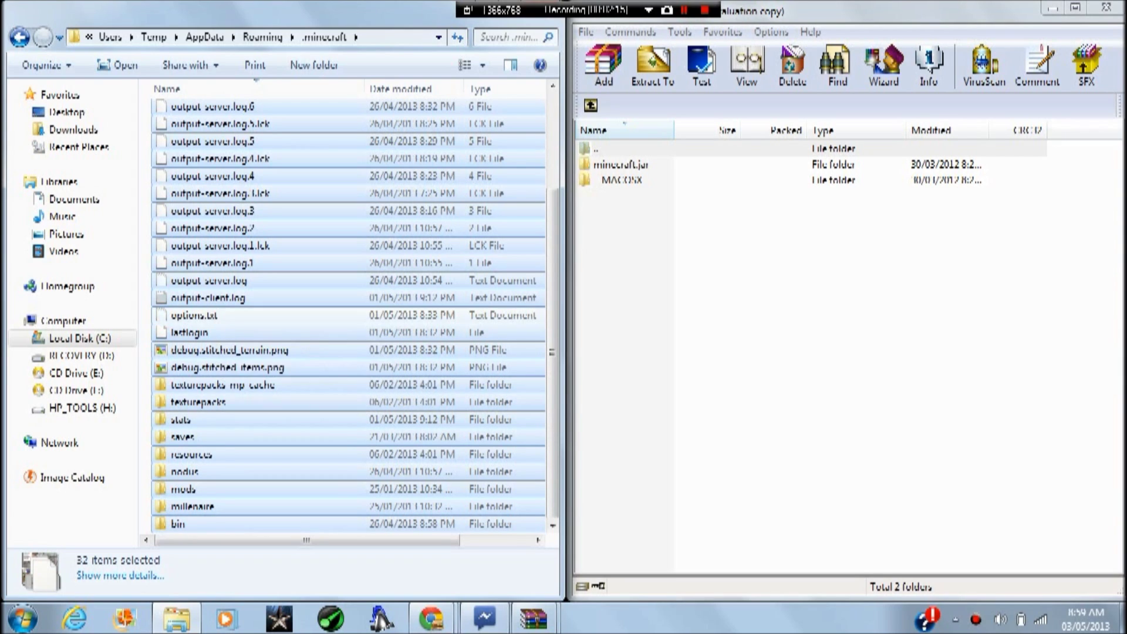
{"action": "left_click", "coordinate": [189, 332], "text": "ctrl"}
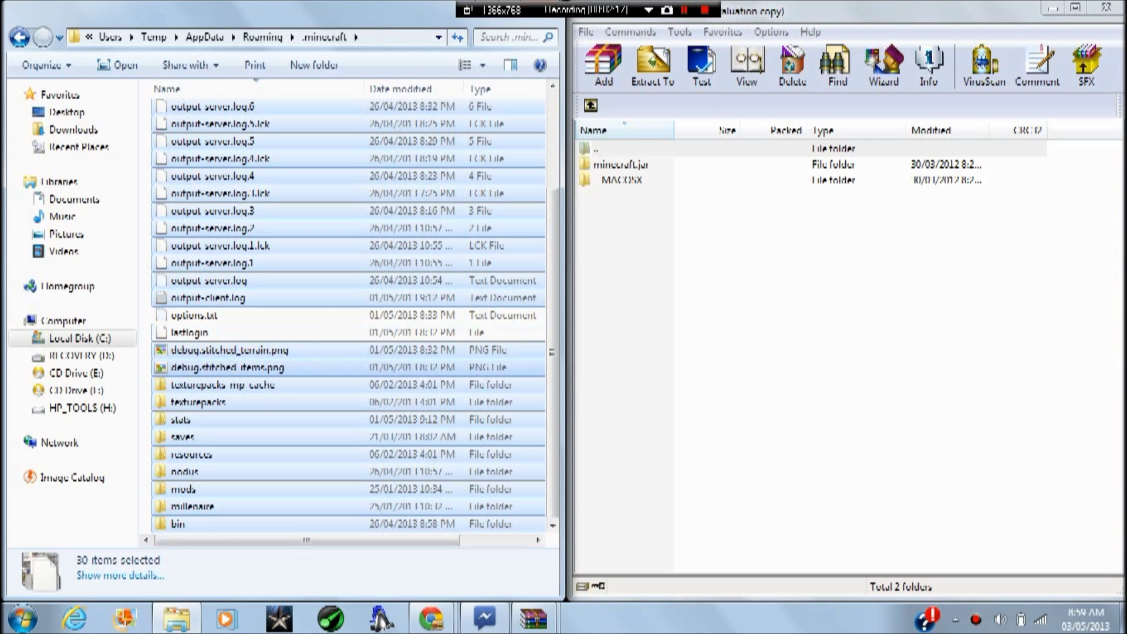
{"action": "left_click", "coordinate": [198, 402], "text": "ctrl"}
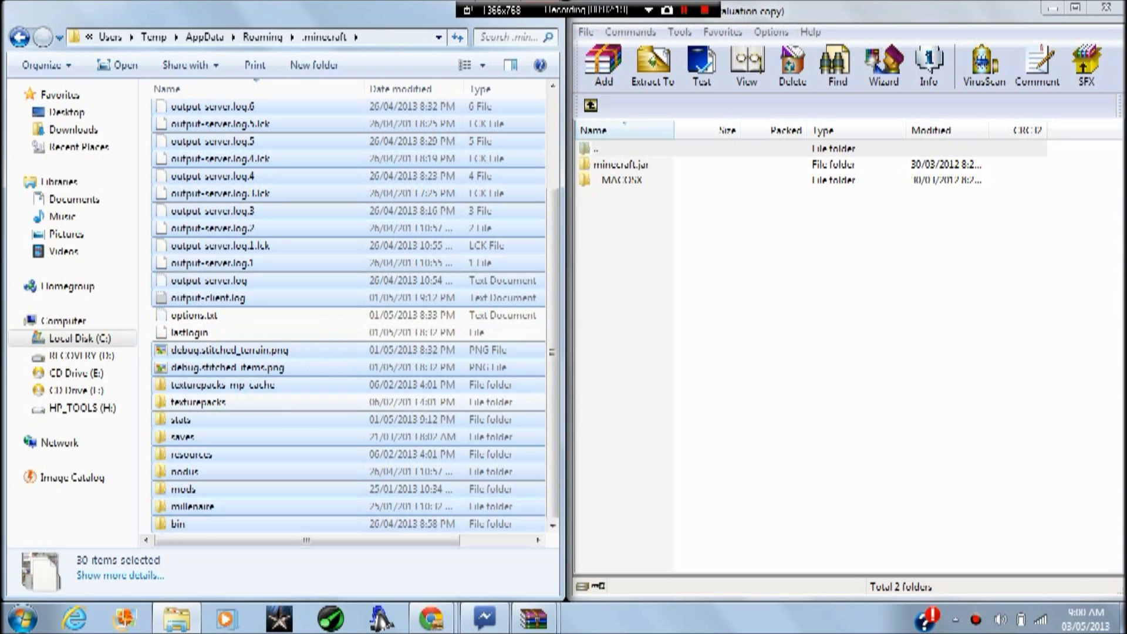
{"action": "left_click", "coordinate": [183, 437], "text": "ctrl"}
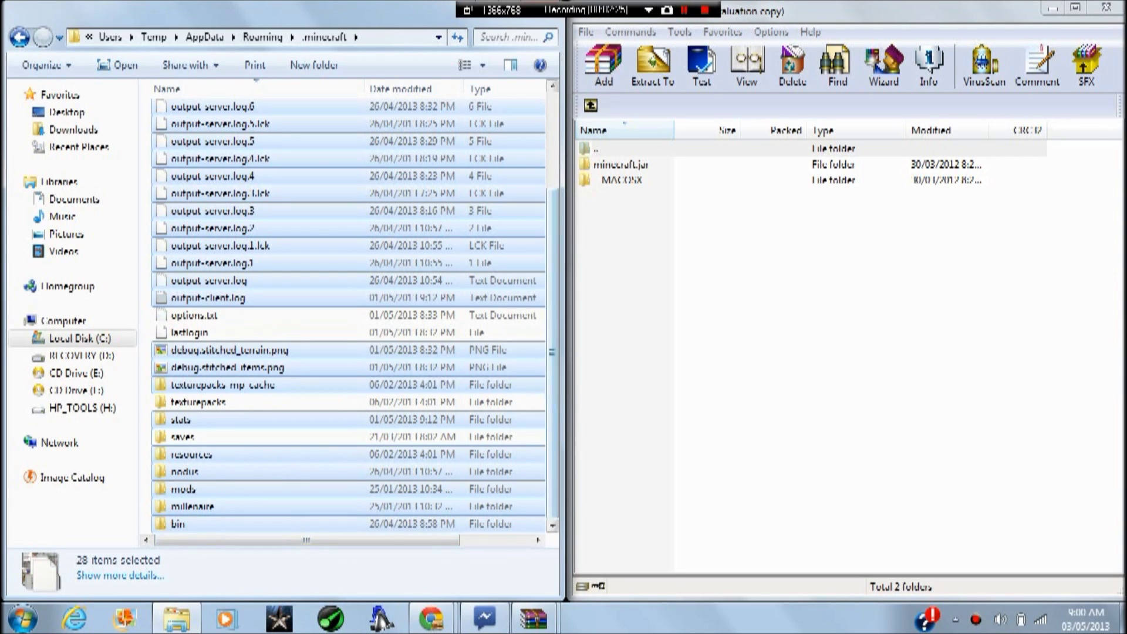
{"action": "scroll", "coordinate": [352, 311], "scroll_direction": "up", "scroll_amount": 3}
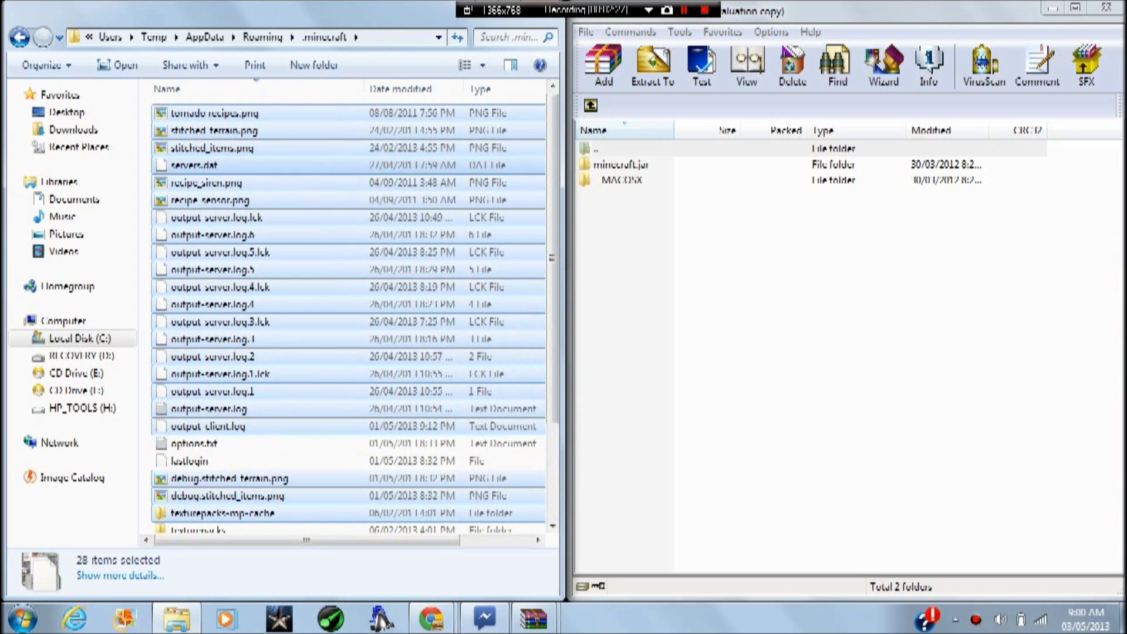
{"action": "left_click", "coordinate": [194, 165], "text": "ctrl"}
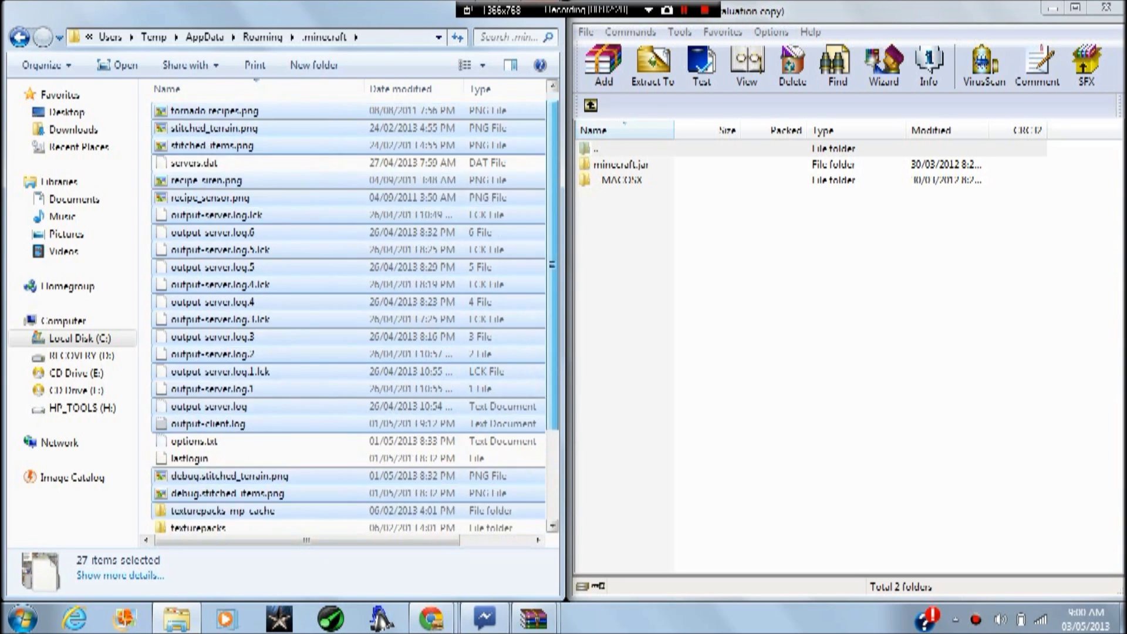
{"action": "scroll", "coordinate": [352, 315], "scroll_direction": "down", "scroll_amount": 3}
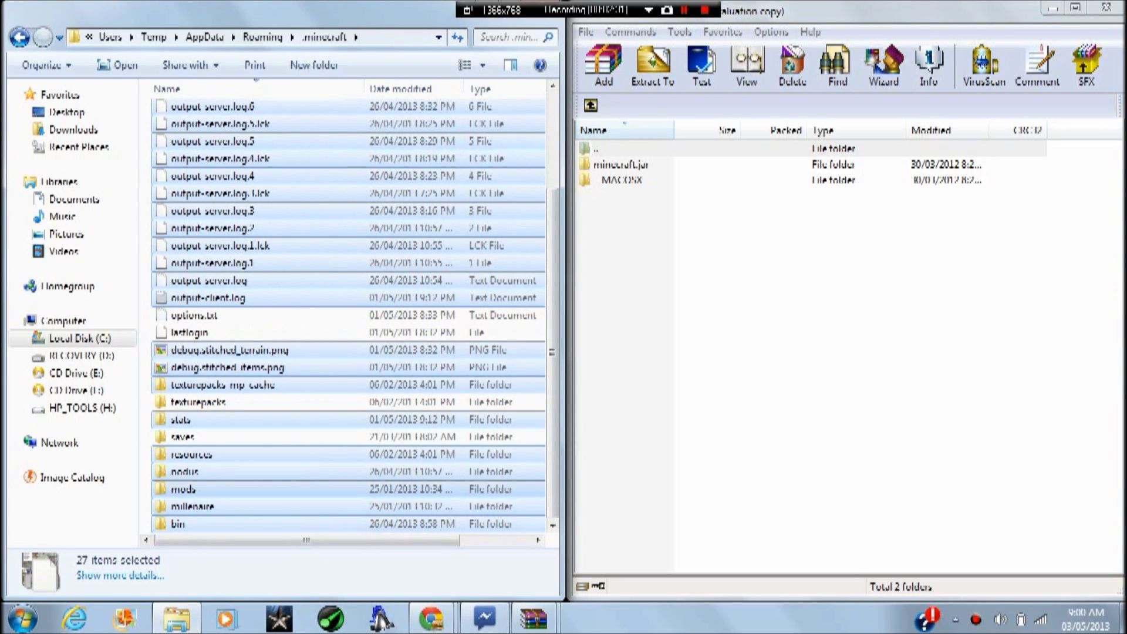
Delete the 27 selected items and confirm.
{"action": "right_click", "coordinate": [252, 160]}
{"action": "left_click", "coordinate": [293, 431]}
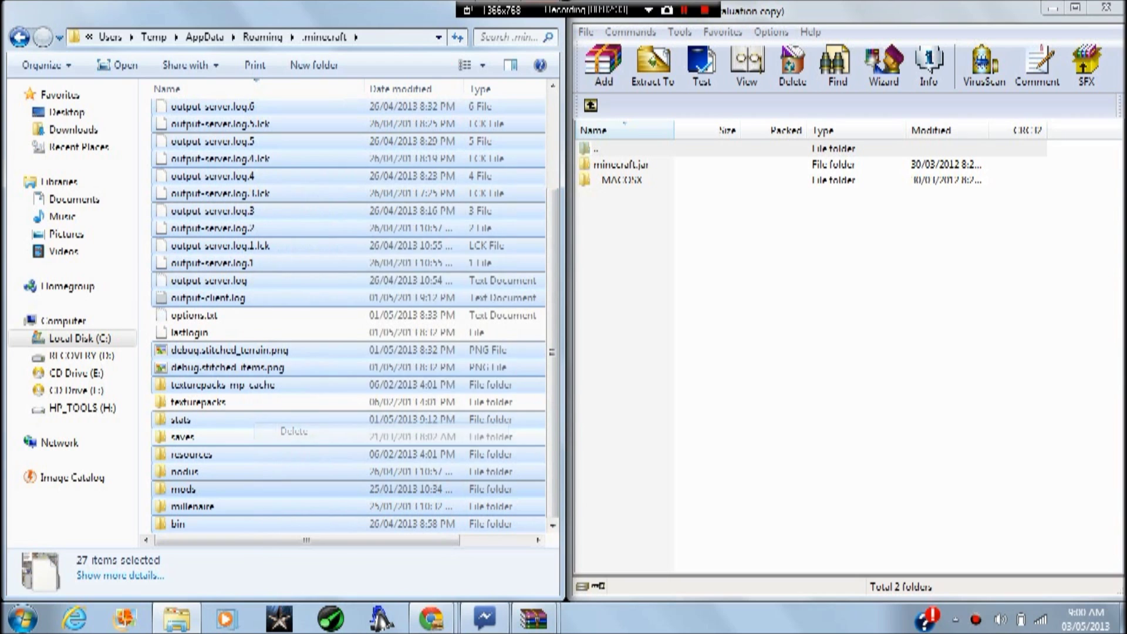
{"action": "key", "text": "Return"}
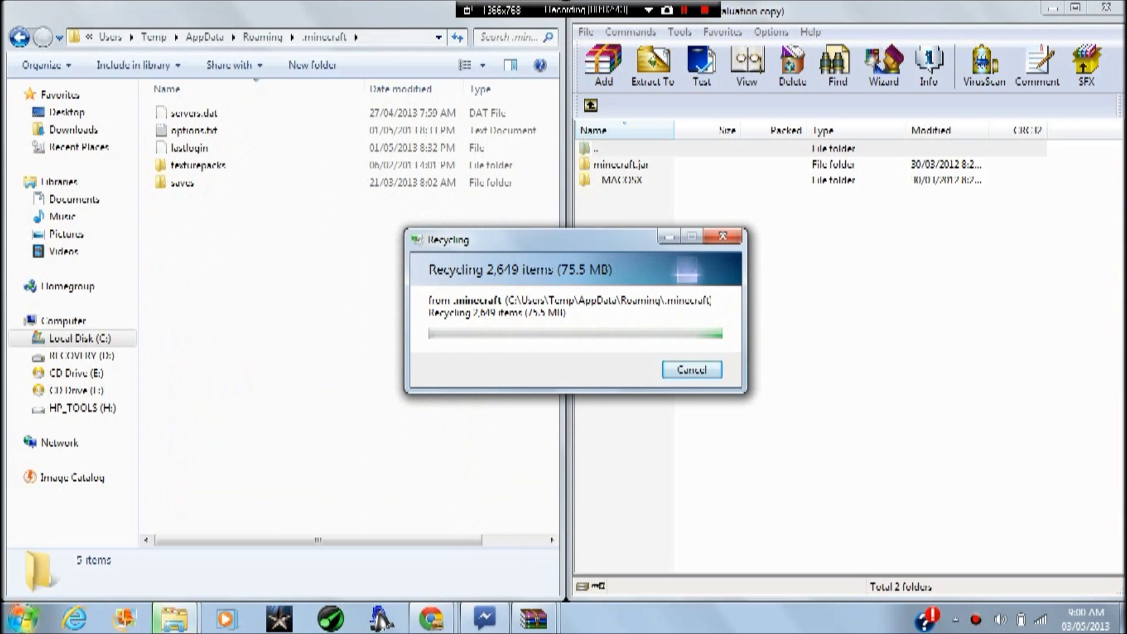
{"action": "key", "text": "super"}
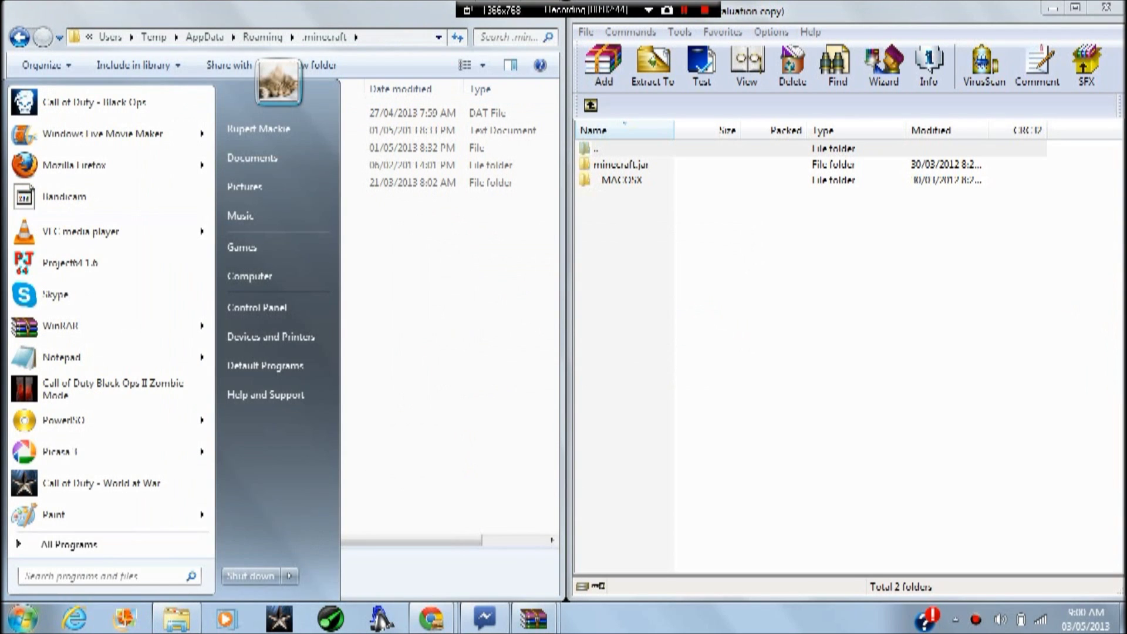
Launch Minecraft from its desktop shortcut and re-snap the .minecraft window to the left.
{"action": "type", "text": "minecraft"}
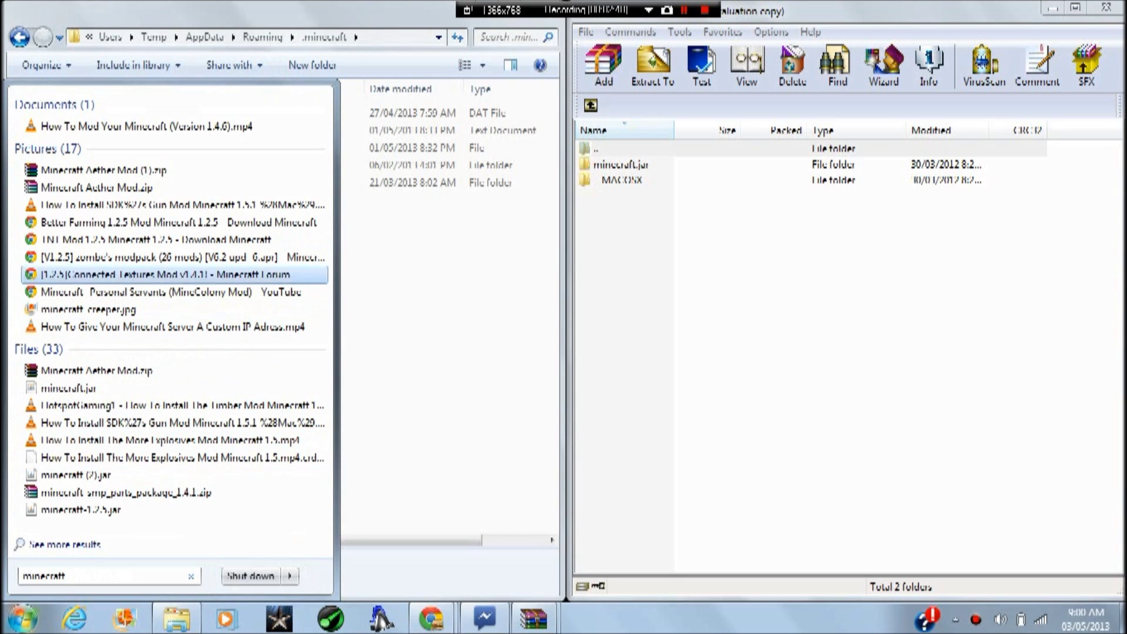
{"action": "key", "text": "super"}
{"action": "key", "text": "super"}
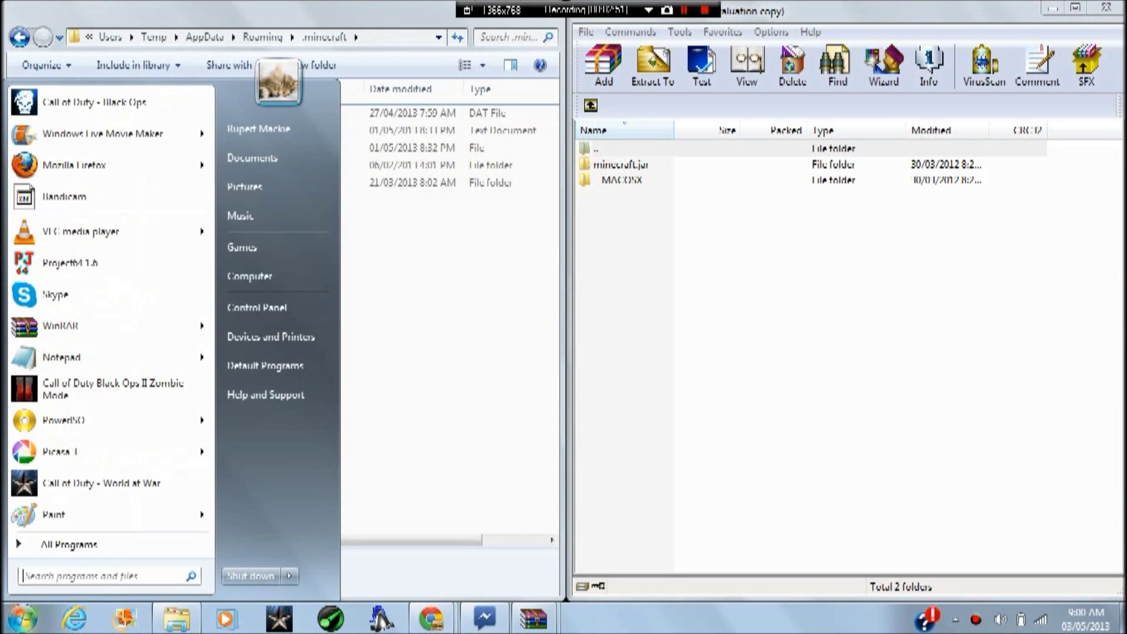
{"action": "key", "text": "Escape"}
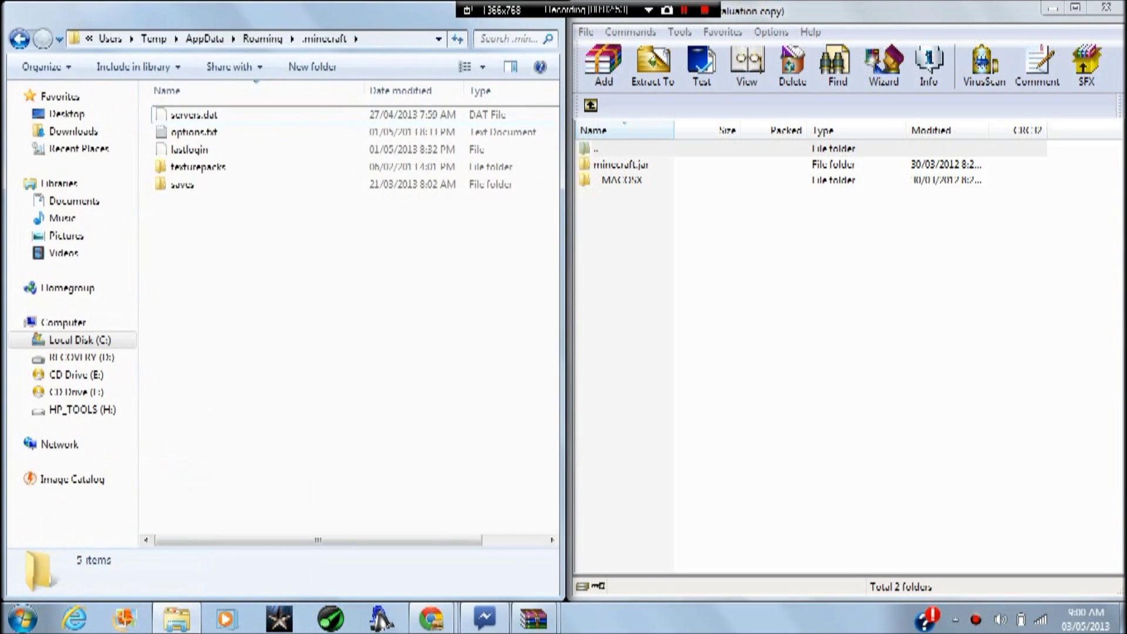
{"action": "key", "text": "super+Down"}
{"action": "left_click", "coordinate": [219, 288]}
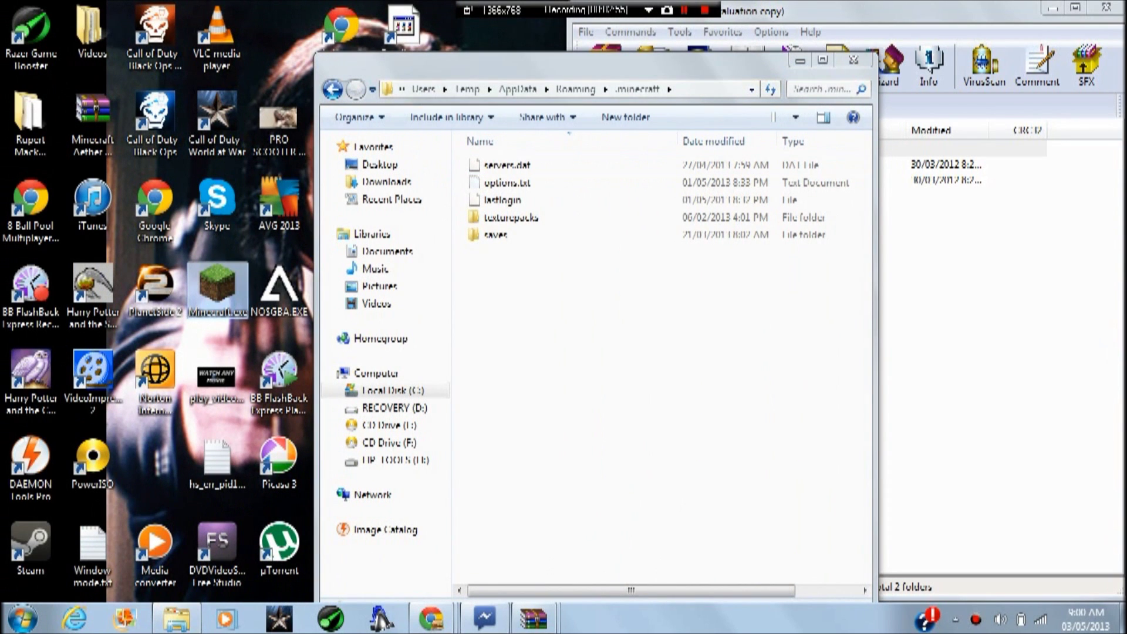
{"action": "key", "text": "super+Left"}
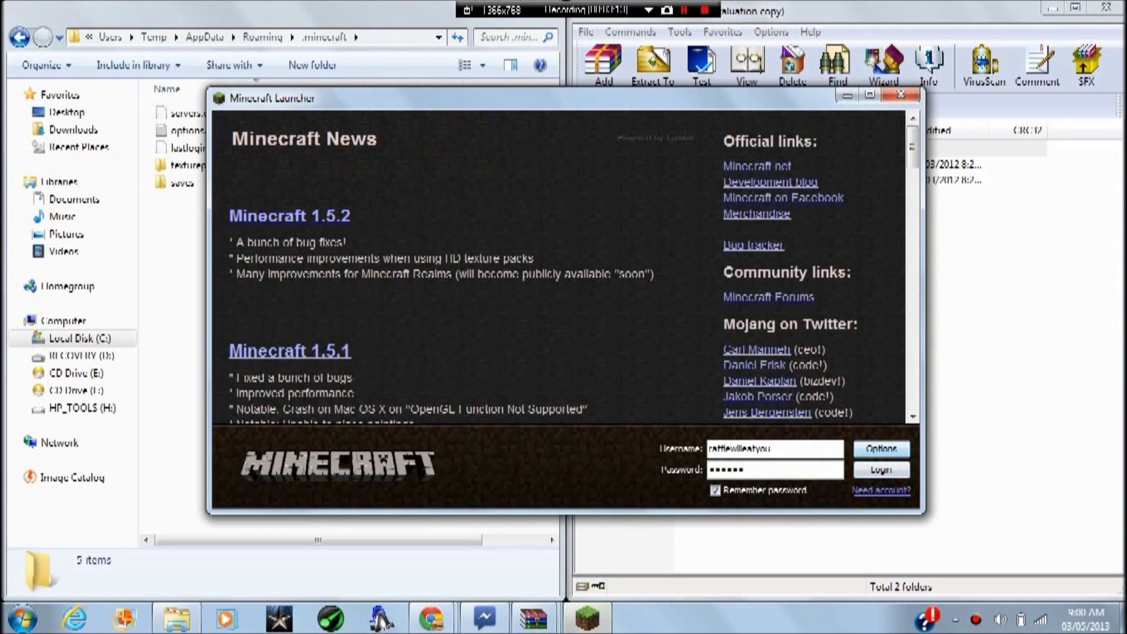
Enable Force update in launcher Options, log in, then force-quit the frozen game window.
{"action": "left_click", "coordinate": [881, 448]}
{"action": "left_click", "coordinate": [611, 296]}
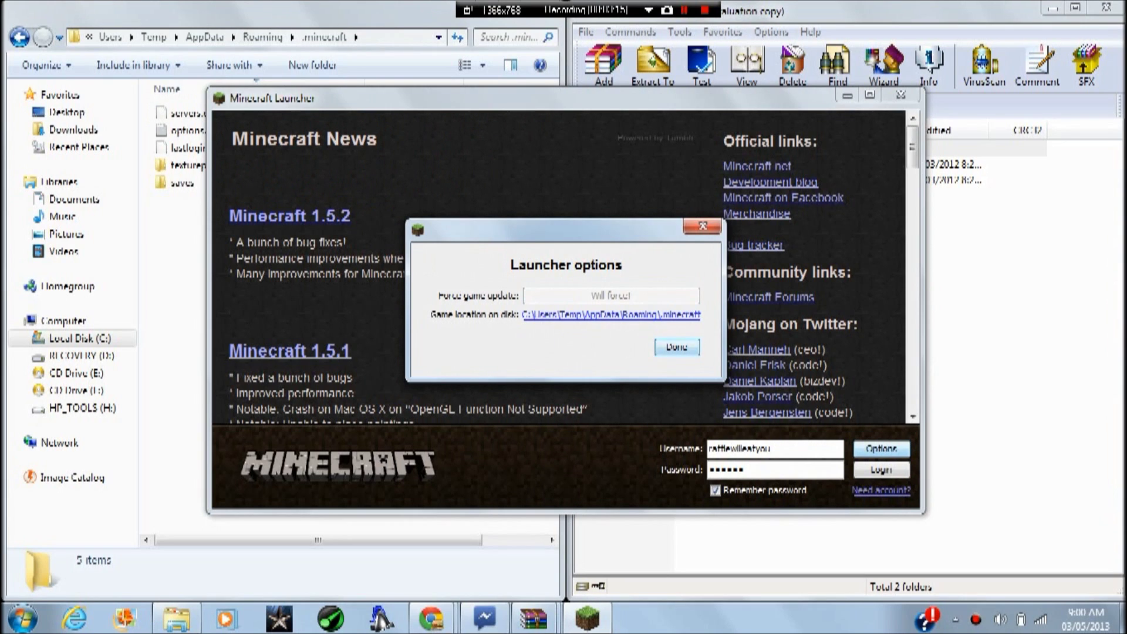
{"action": "left_click", "coordinate": [677, 347]}
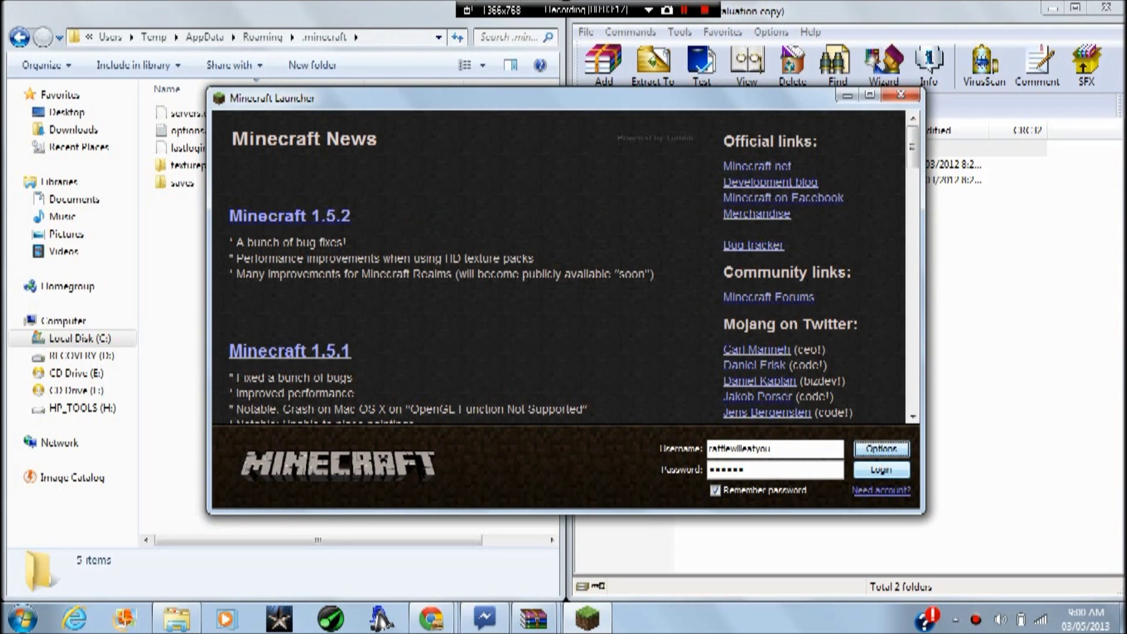
{"action": "key", "text": "Return"}
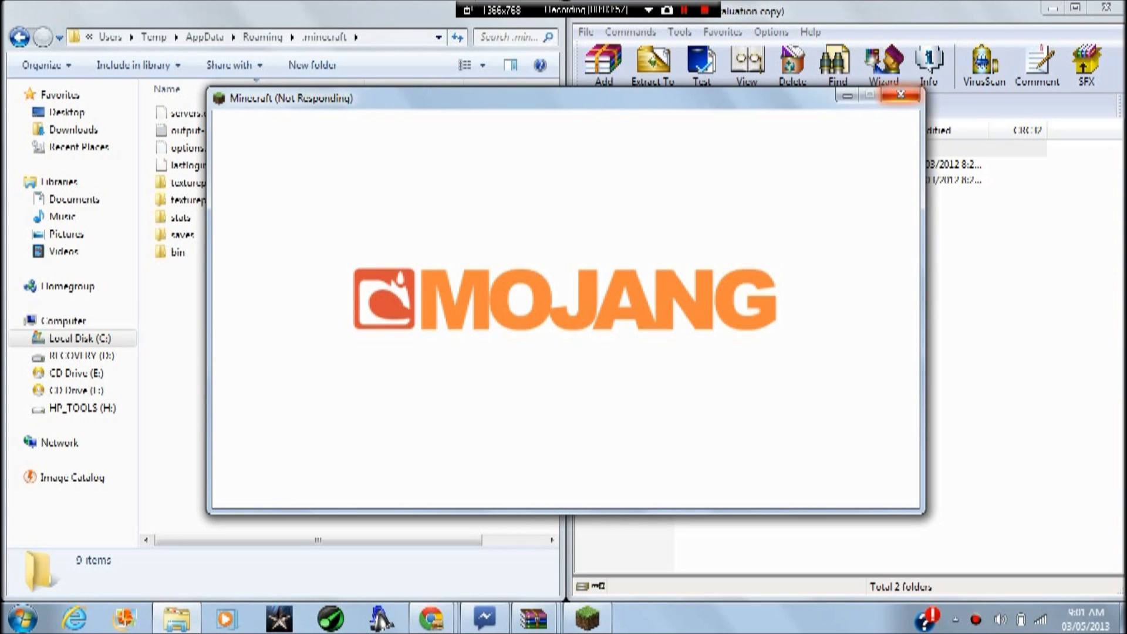
{"action": "left_click", "coordinate": [901, 94]}
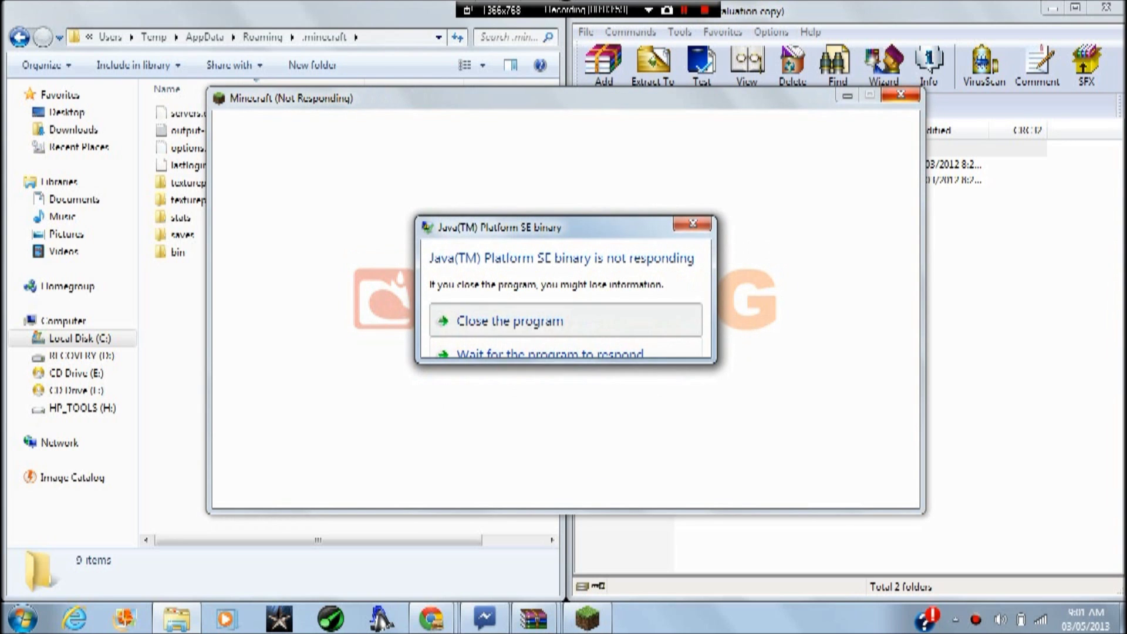
{"action": "left_click", "coordinate": [509, 320]}
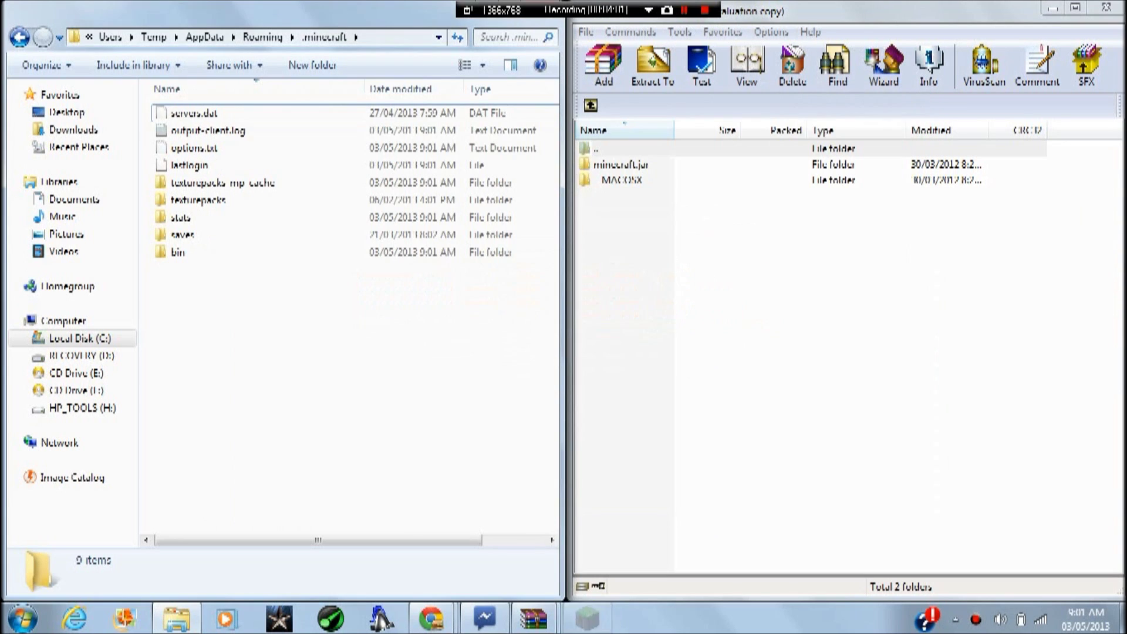
Open the bin folder and open minecraft.jar with WinRAR archiver via Open with.
{"action": "left_click", "coordinate": [178, 251]}
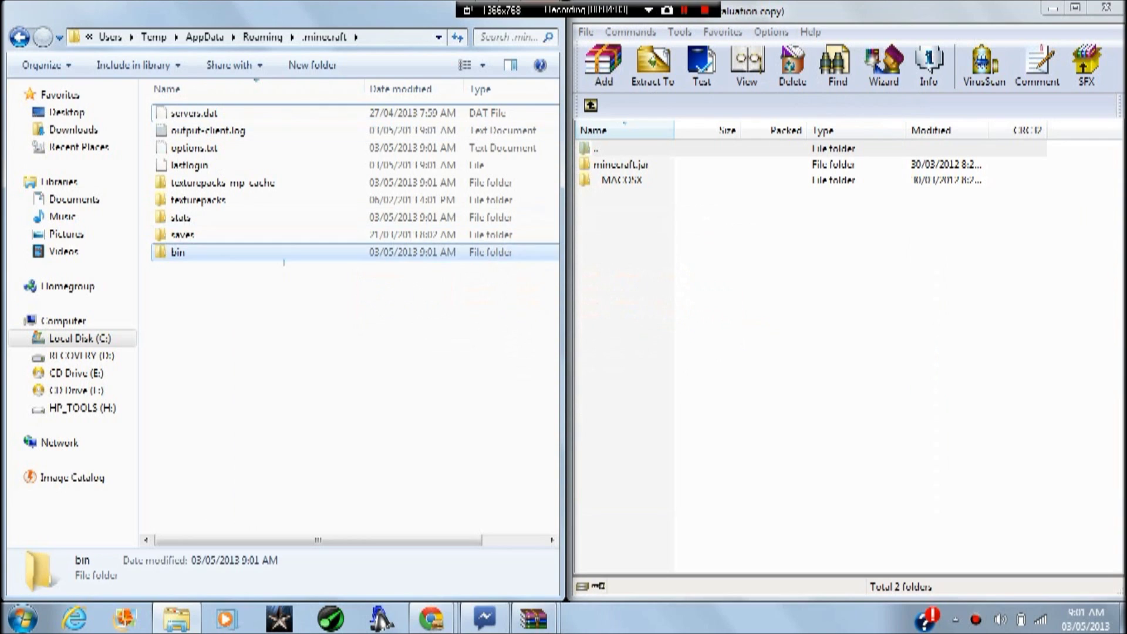
{"action": "double_click", "coordinate": [178, 252]}
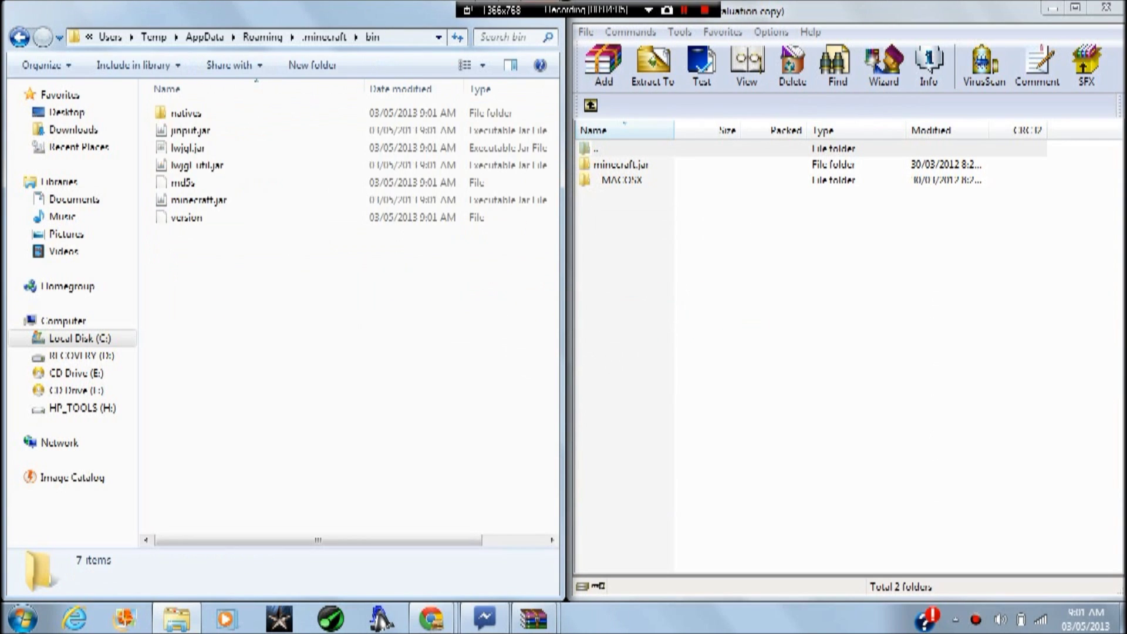
{"action": "left_click", "coordinate": [198, 201]}
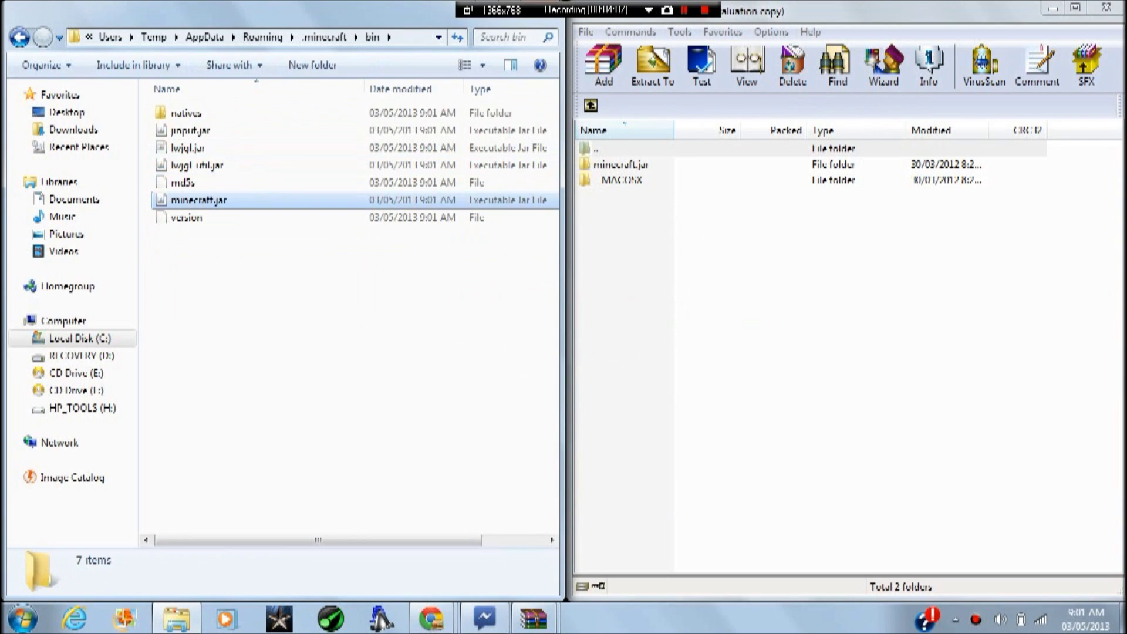
{"action": "right_click", "coordinate": [252, 200]}
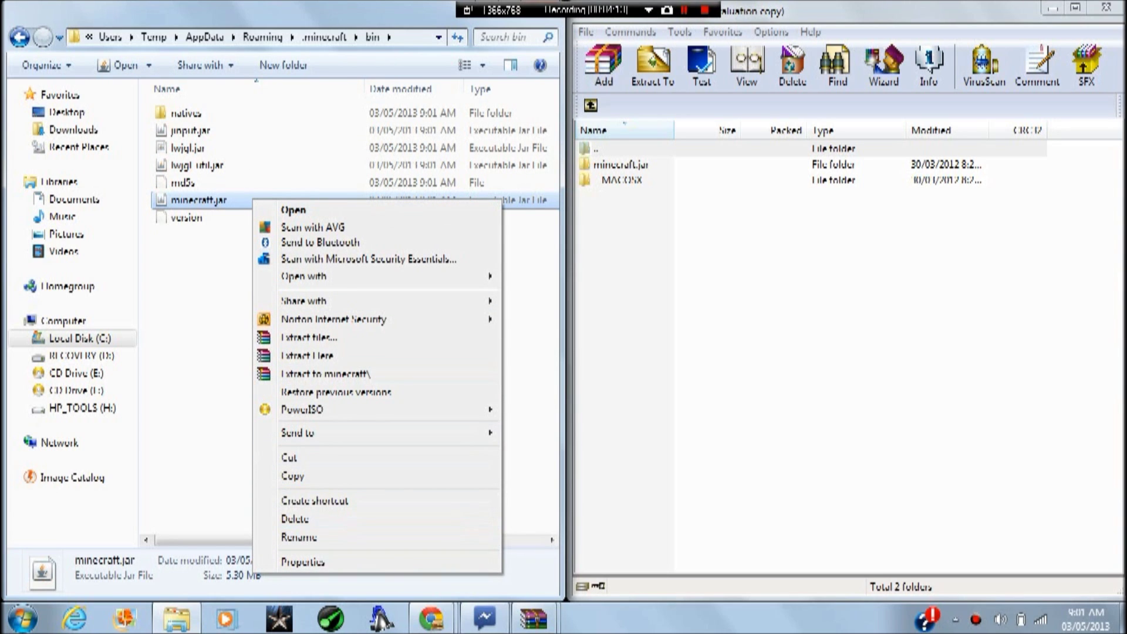
{"action": "key", "text": "Escape"}
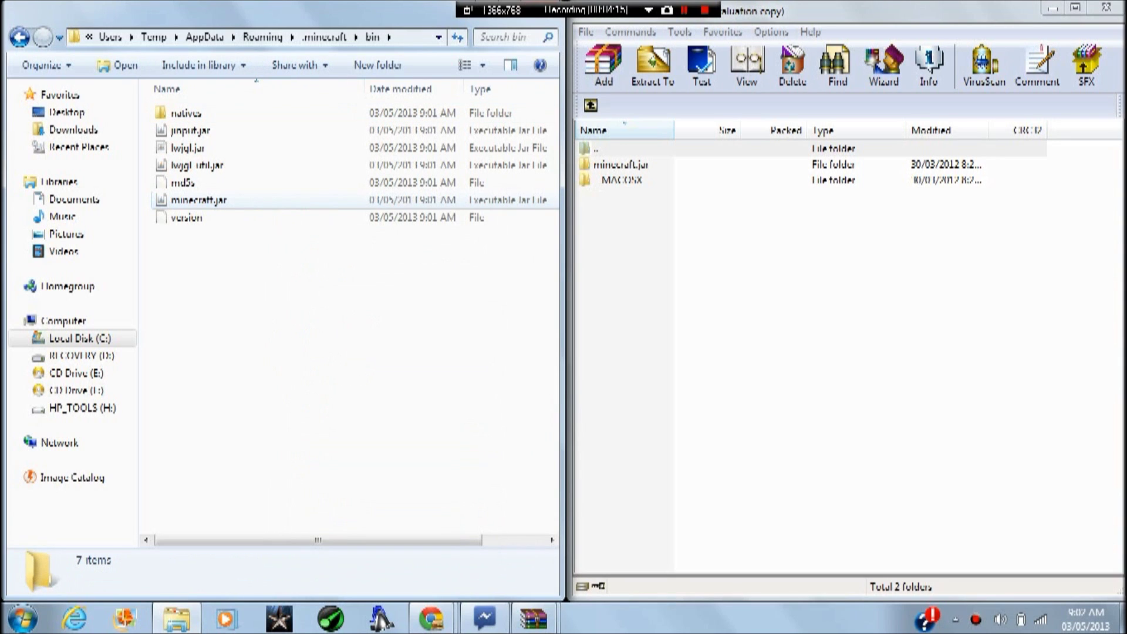
{"action": "right_click", "coordinate": [326, 210]}
{"action": "left_click", "coordinate": [292, 200]}
{"action": "right_click", "coordinate": [293, 205]}
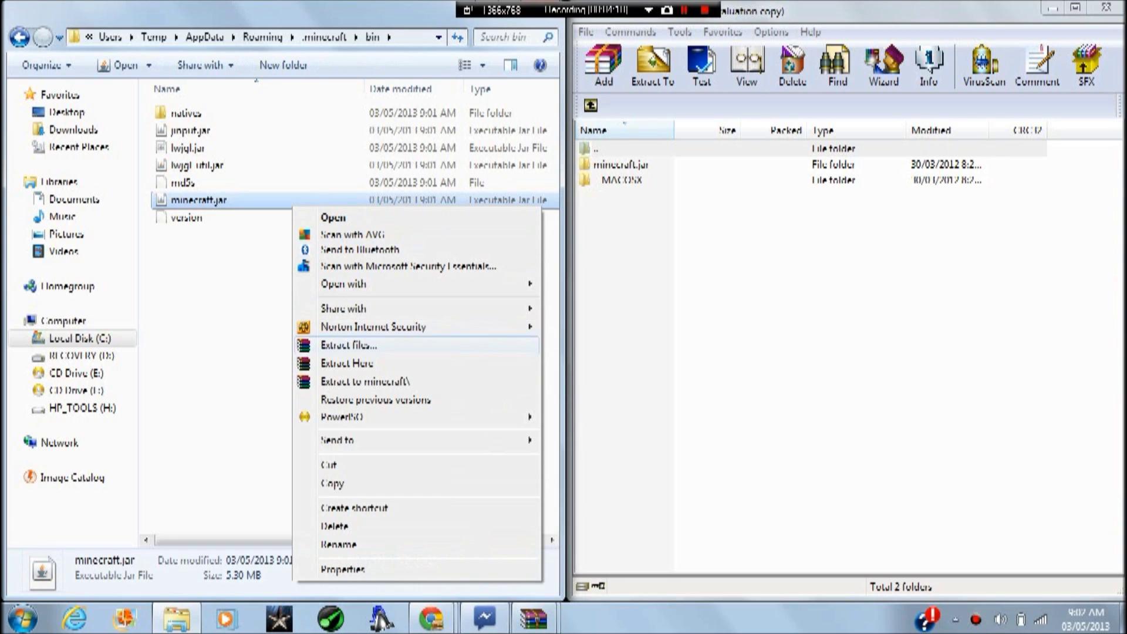
{"action": "mouse_move", "coordinate": [469, 283]}
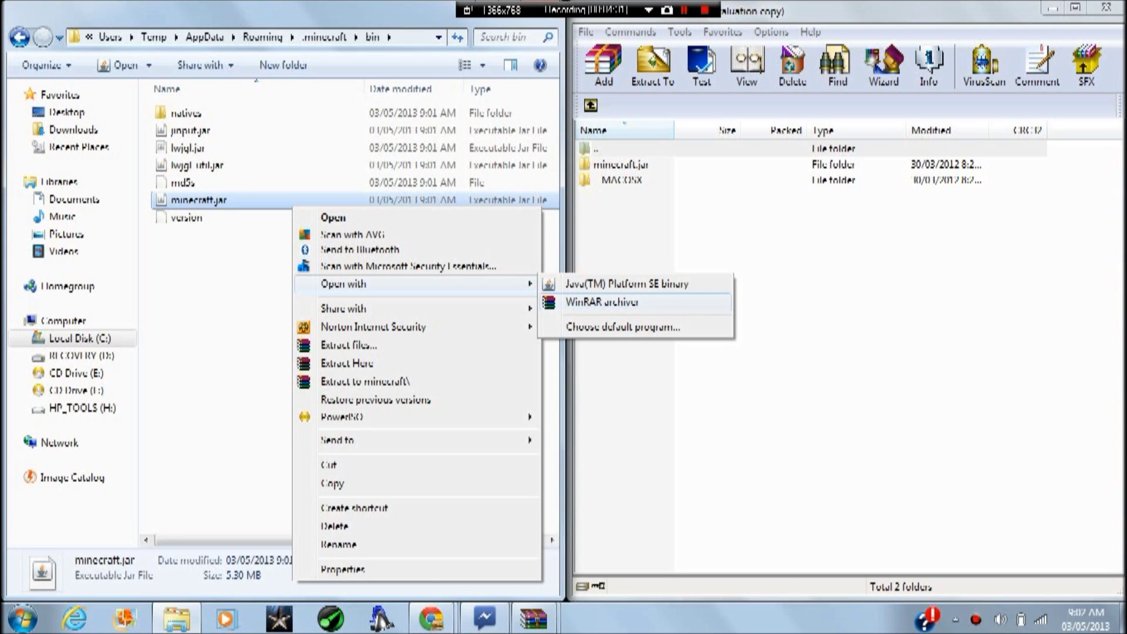
{"action": "left_click", "coordinate": [601, 302]}
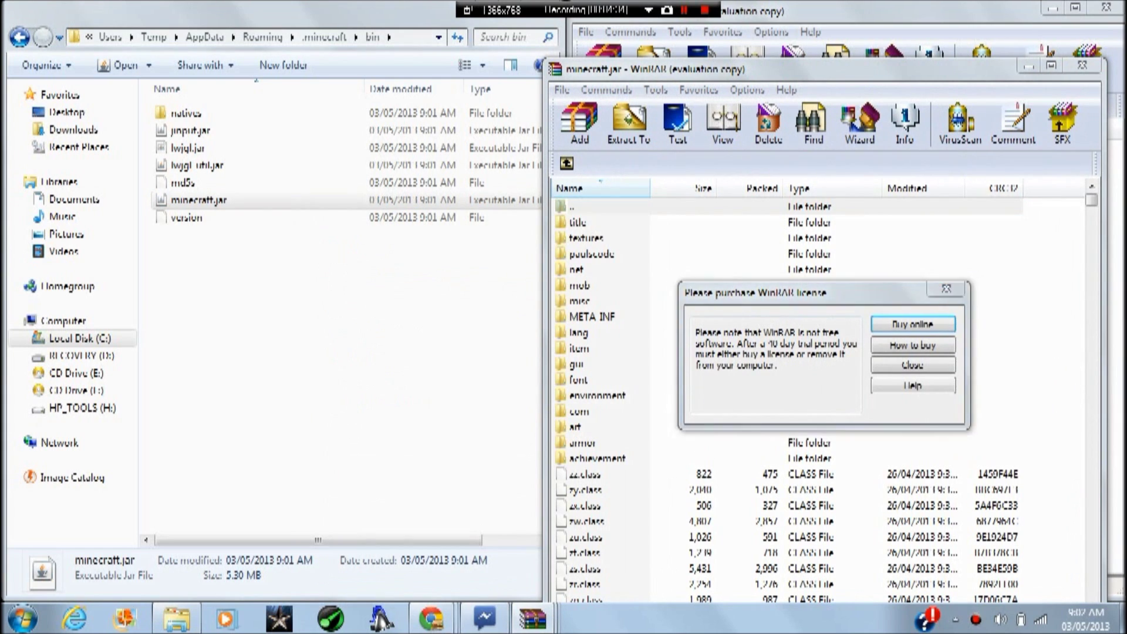
Place minecraft.jar on the left and open the mod zip's minecraft.jar folder on the right.
{"action": "left_click", "coordinate": [912, 365]}
{"action": "left_click_drag", "start_coordinate": [646, 69], "coordinate": [1, 71]}
{"action": "key", "text": "alt+Tab"}
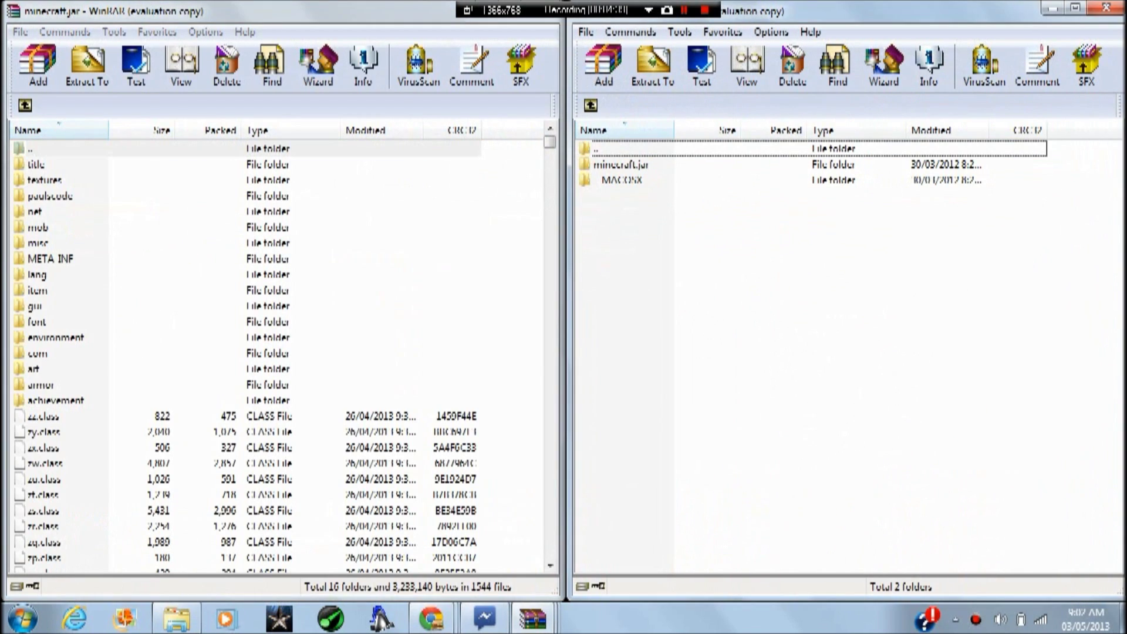
{"action": "double_click", "coordinate": [620, 165]}
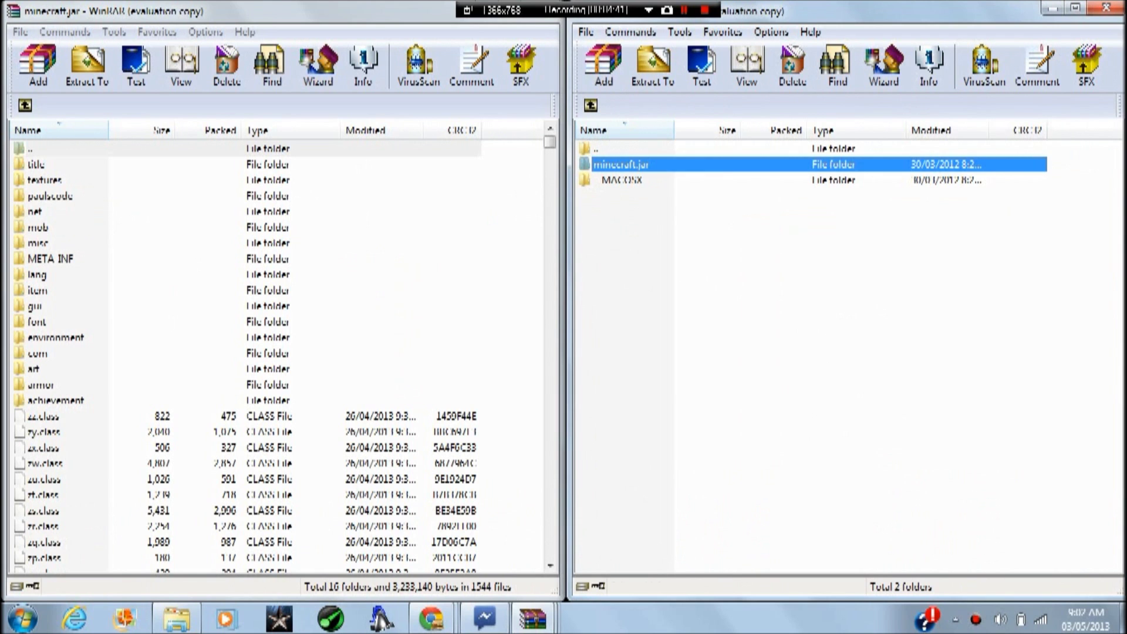
{"action": "left_click", "coordinate": [616, 195]}
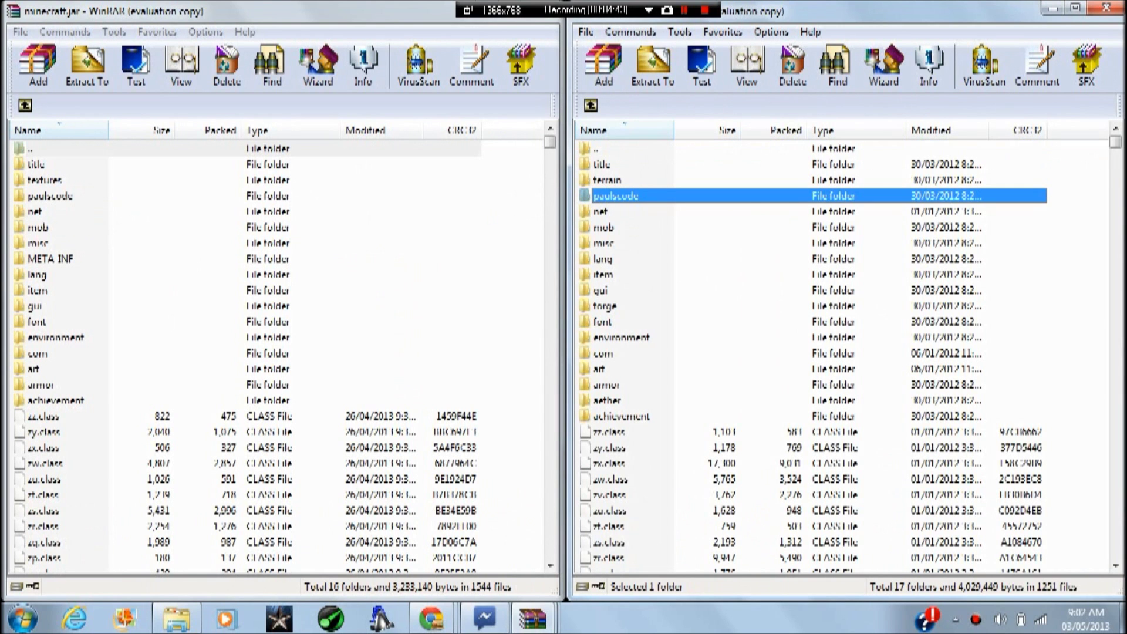
{"action": "mouse_move", "coordinate": [714, 10]}
{"action": "left_mouse_down"}
{"action": "mouse_move", "coordinate": [719, 19]}
{"action": "mouse_move", "coordinate": [411, 121]}
{"action": "mouse_move", "coordinate": [466, 106]}
{"action": "mouse_move", "coordinate": [979, 196]}
{"action": "mouse_move", "coordinate": [1126, 199]}
{"action": "left_mouse_up"}
Select all modded files and drag them into the minecraft.jar archive, confirming the add.
{"action": "left_click", "coordinate": [603, 242]}
{"action": "key", "text": "ctrl+a"}
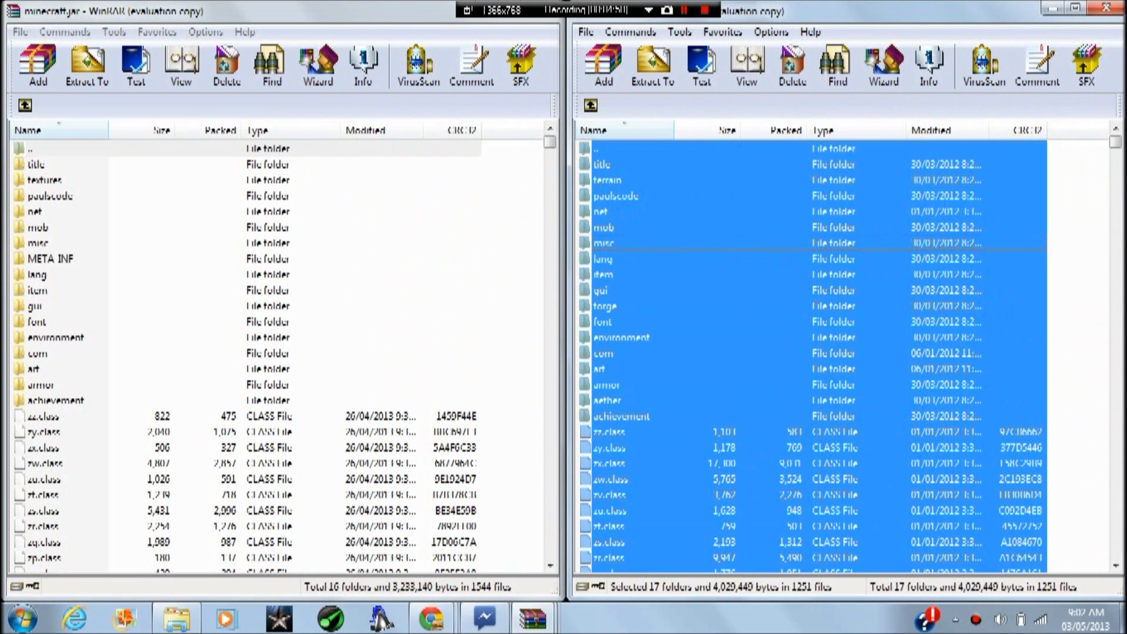
{"action": "mouse_move", "coordinate": [1115, 141]}
{"action": "left_mouse_down"}
{"action": "mouse_move", "coordinate": [1115, 384]}
{"action": "mouse_move", "coordinate": [1115, 141]}
{"action": "left_mouse_up"}
{"action": "left_click_drag", "start_coordinate": [646, 293], "coordinate": [293, 293]}
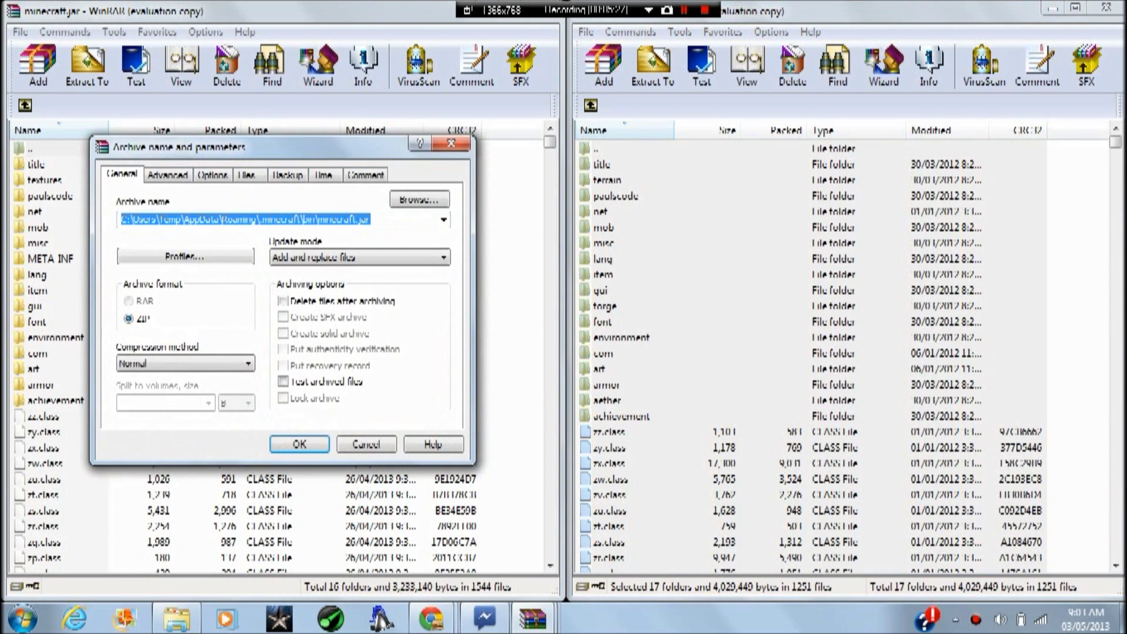
{"action": "key", "text": "Return"}
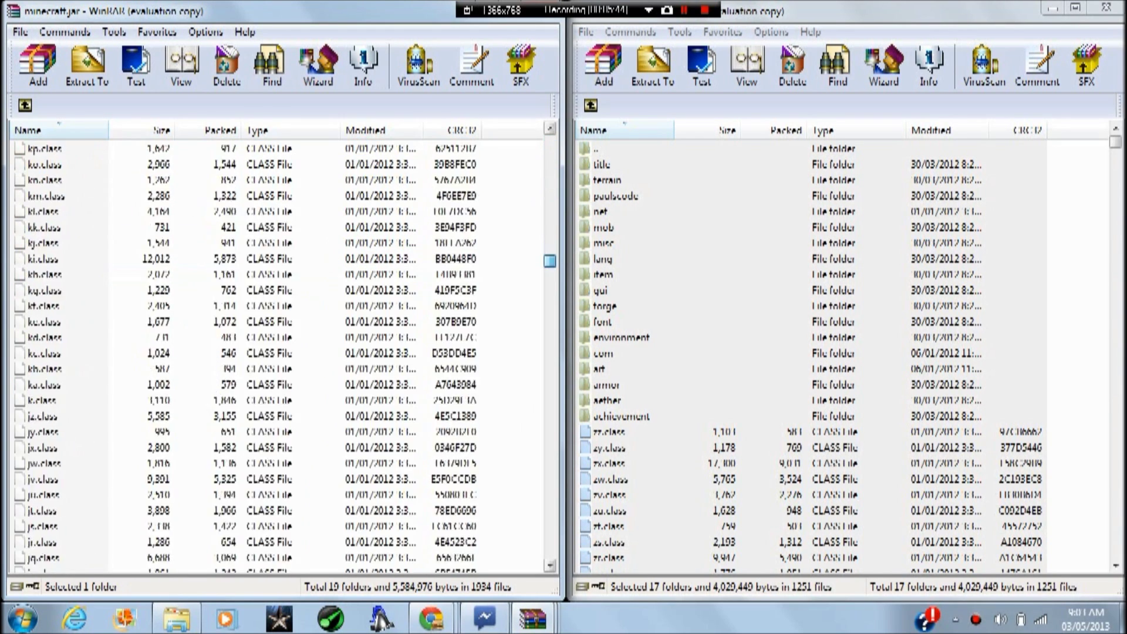
Select META-INF in the minecraft.jar window and delete it, confirming the prompt.
{"action": "left_click", "coordinate": [591, 106]}
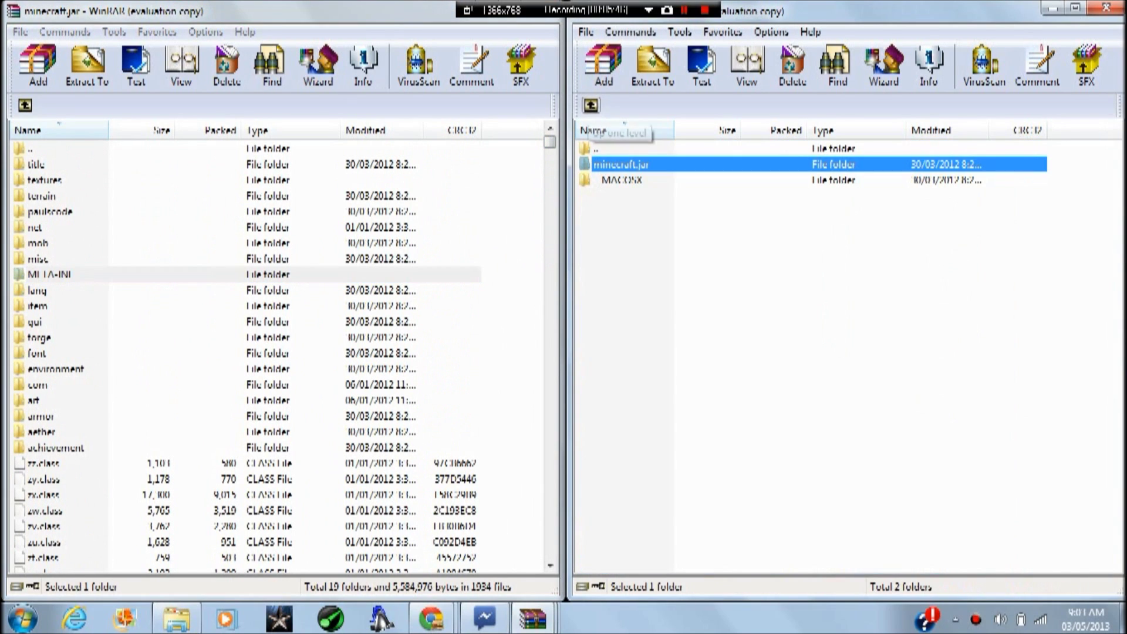
{"action": "left_click", "coordinate": [591, 105]}
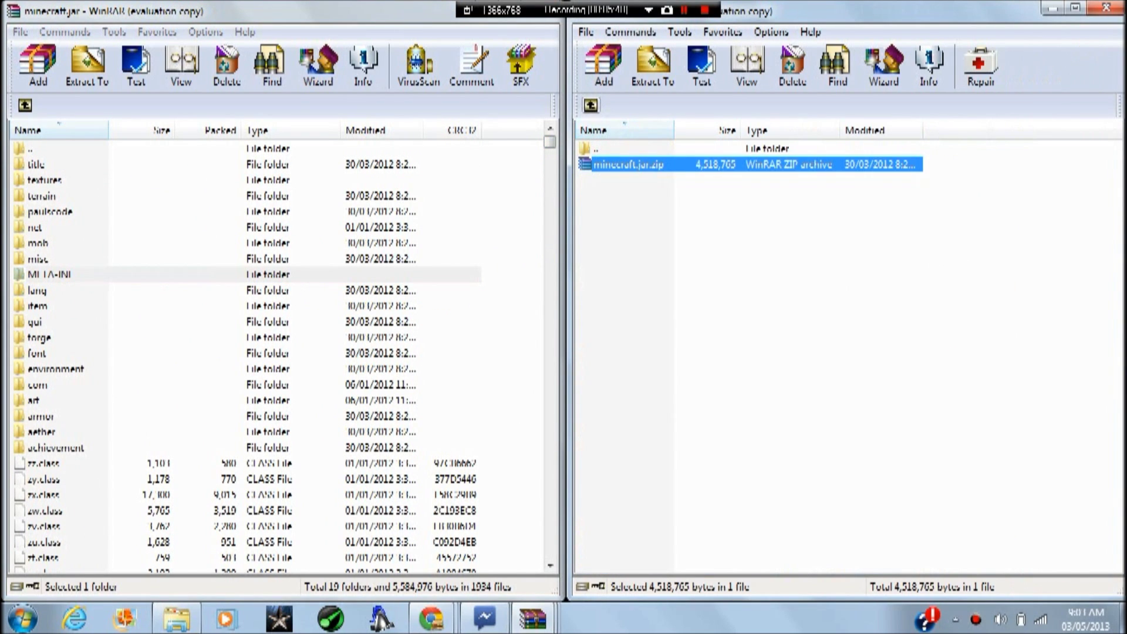
{"action": "left_click", "coordinate": [50, 274]}
{"action": "left_click", "coordinate": [50, 275]}
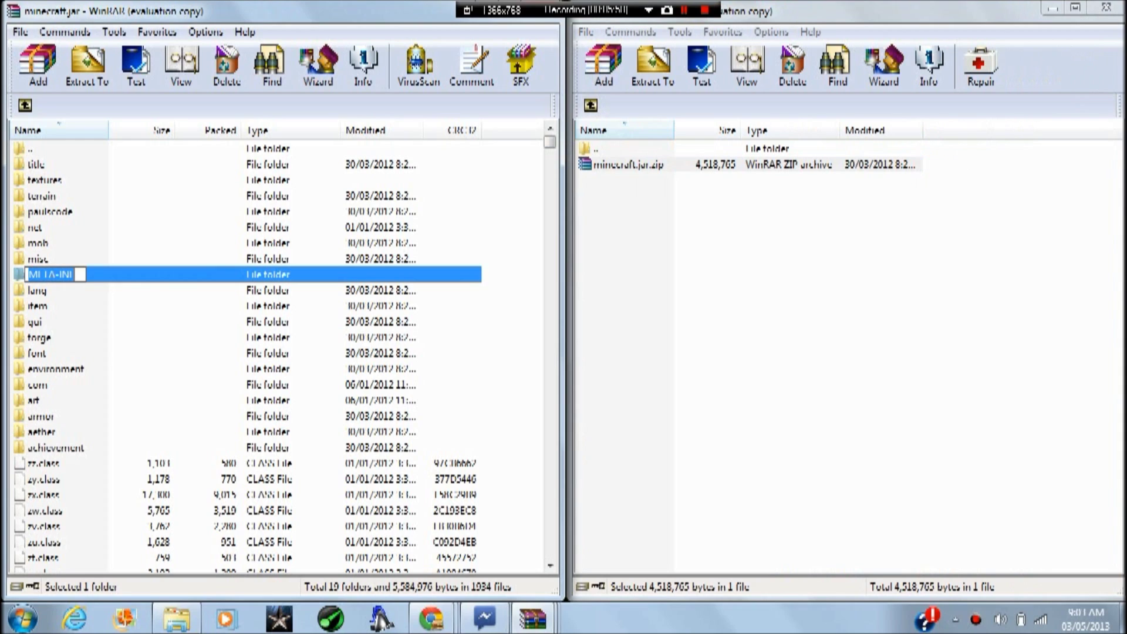
{"action": "key", "text": "Escape"}
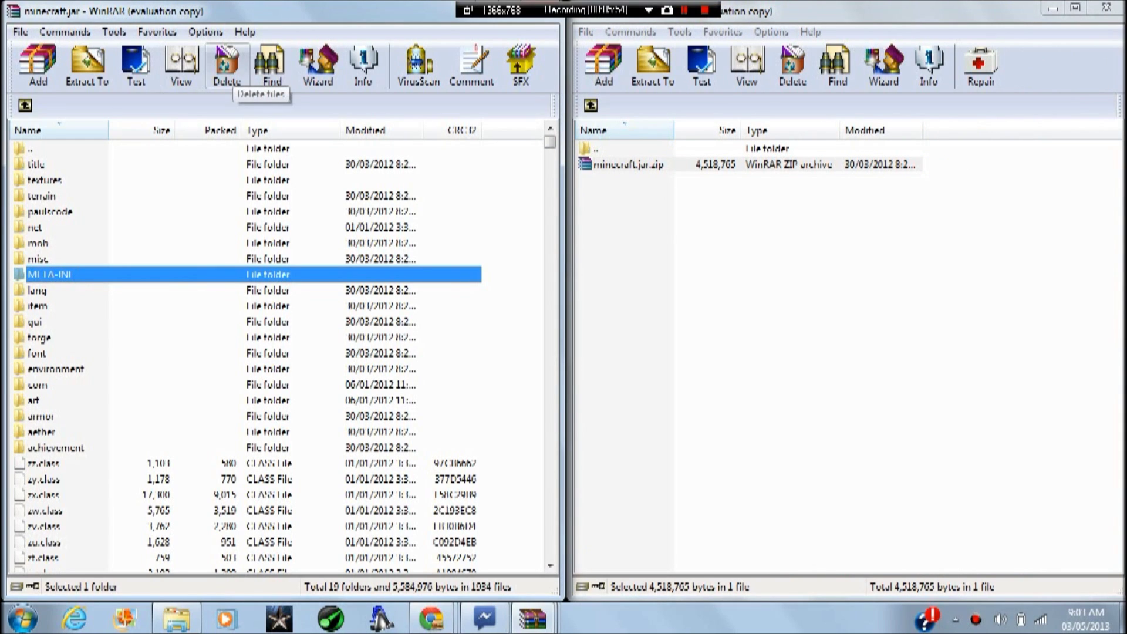
{"action": "left_click", "coordinate": [226, 65]}
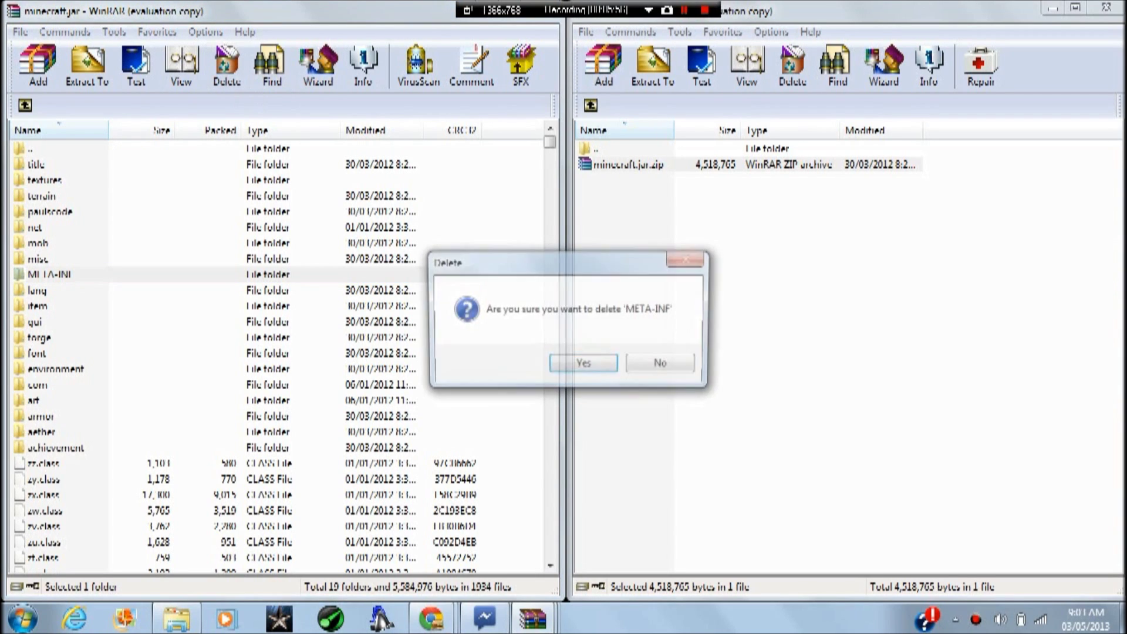
{"action": "left_click", "coordinate": [581, 362]}
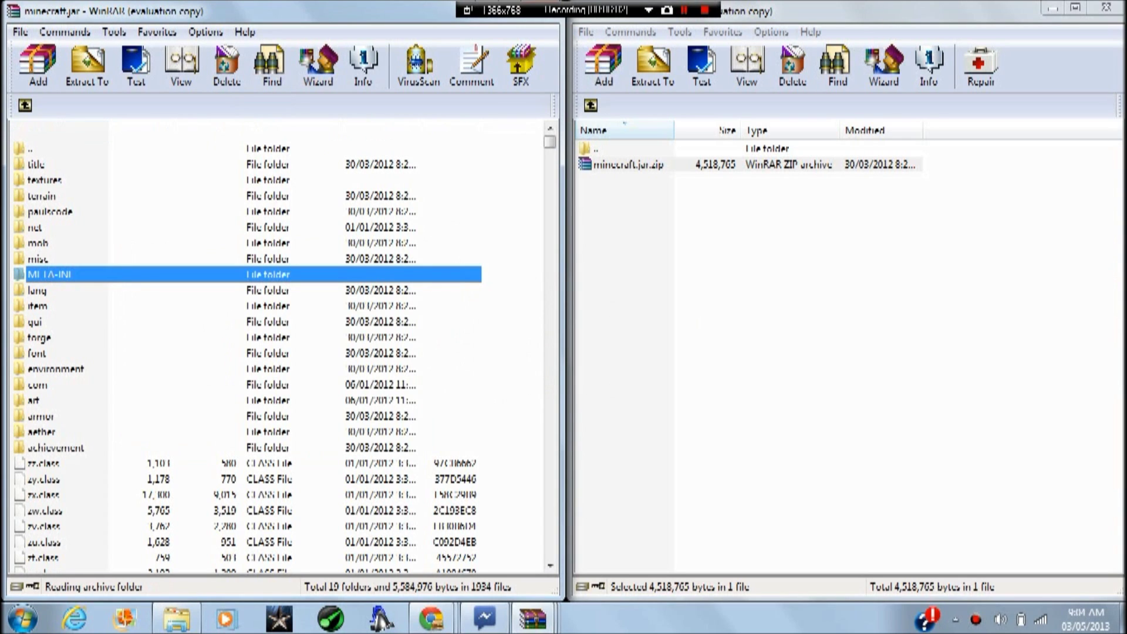
{"action": "left_click", "coordinate": [36, 306]}
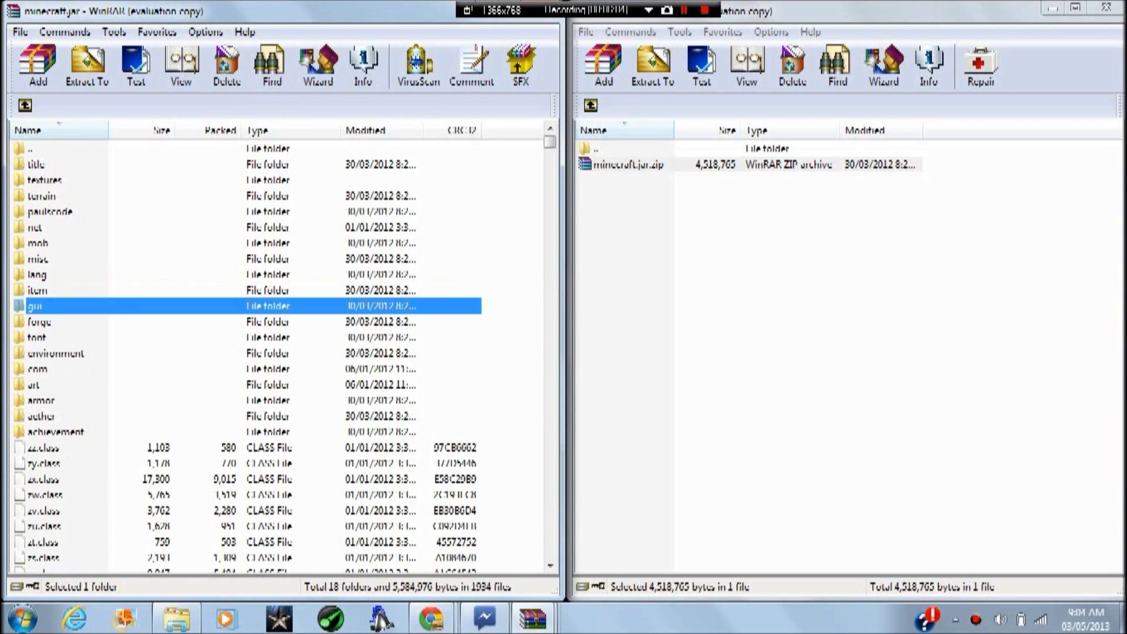
Navigate the mod archive window up past Temp, then restore and close it.
{"action": "left_click", "coordinate": [37, 290]}
{"action": "left_click", "coordinate": [763, 293]}
{"action": "left_click", "coordinate": [646, 148]}
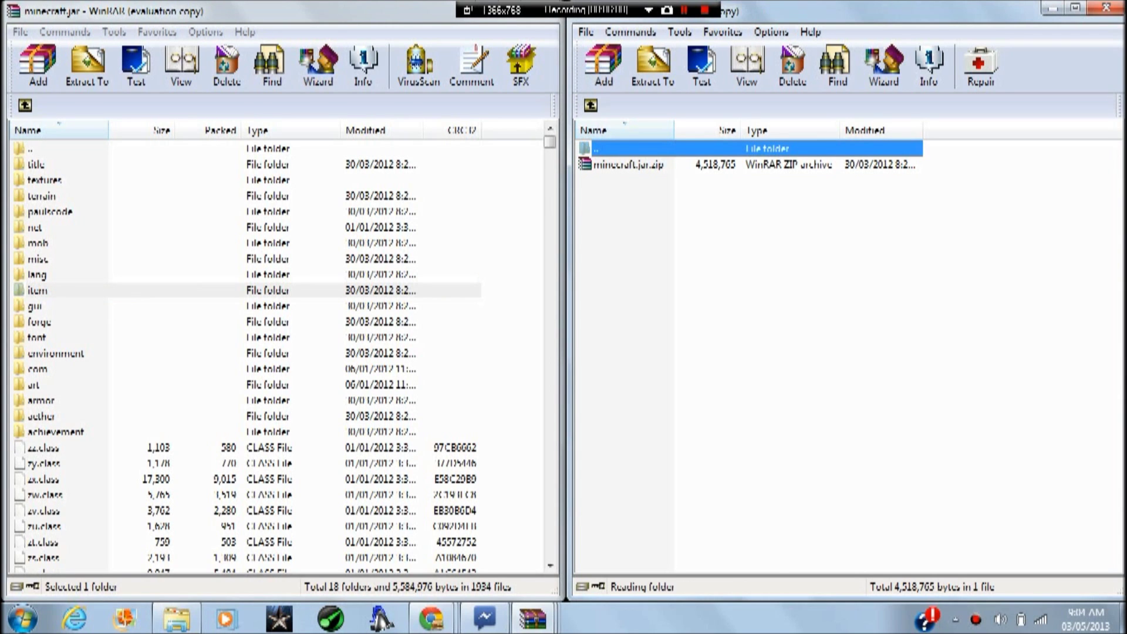
{"action": "key", "text": "Return"}
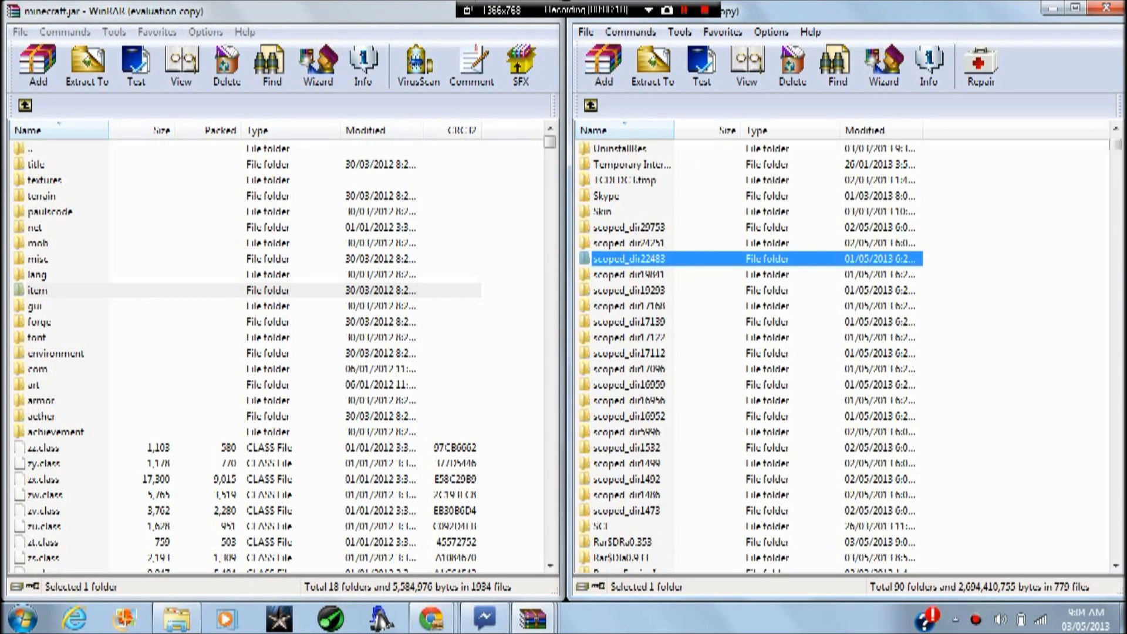
{"action": "left_click", "coordinate": [590, 105]}
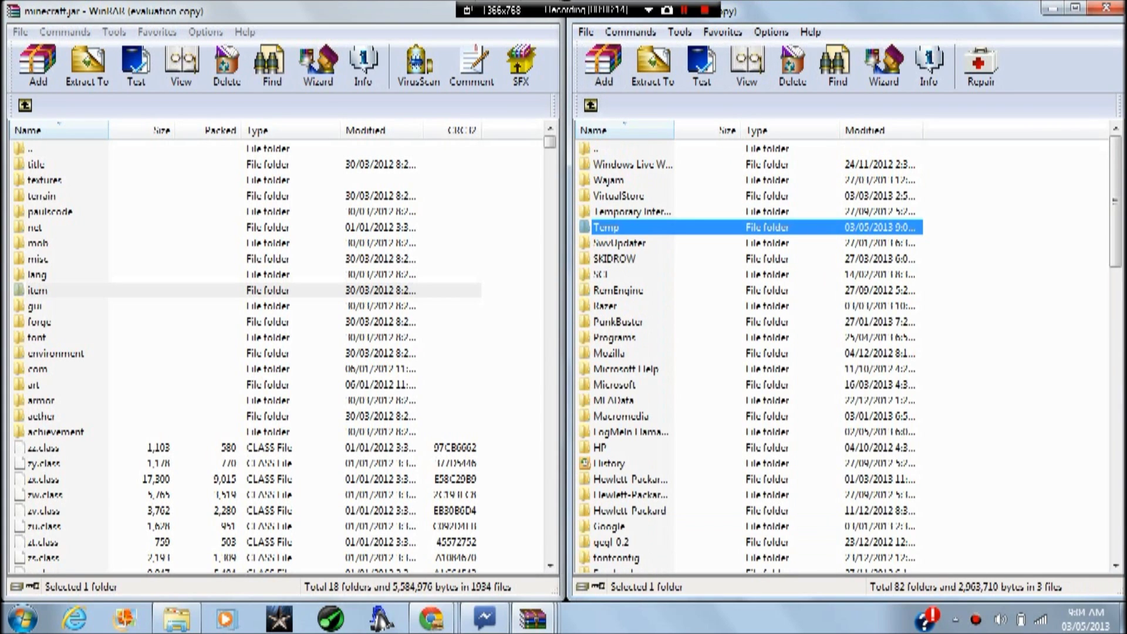
{"action": "key", "text": "super+Down"}
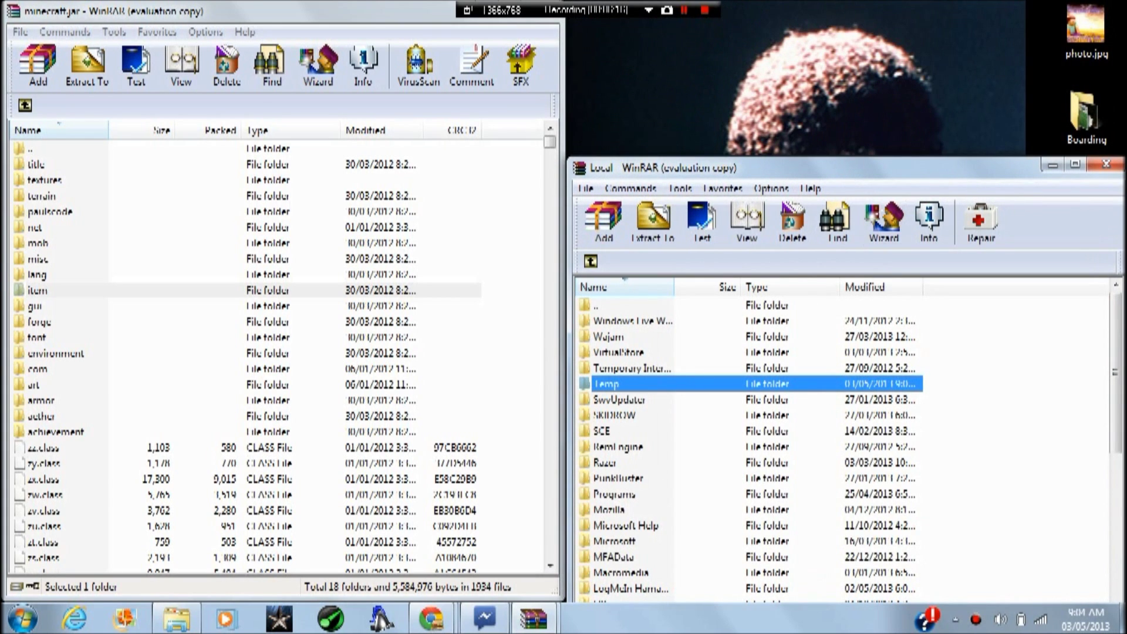
{"action": "left_click", "coordinate": [1106, 164]}
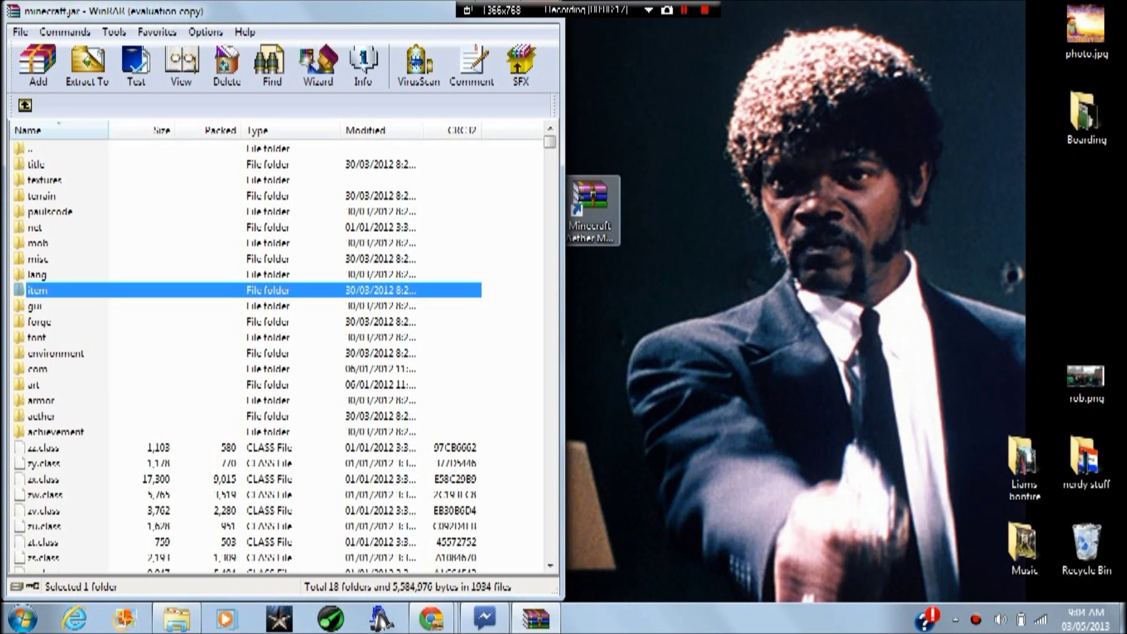
Open the Minecraft Aether Mod zip from the desktop, snap it right, and open mod.zip.
{"action": "double_click", "coordinate": [590, 208]}
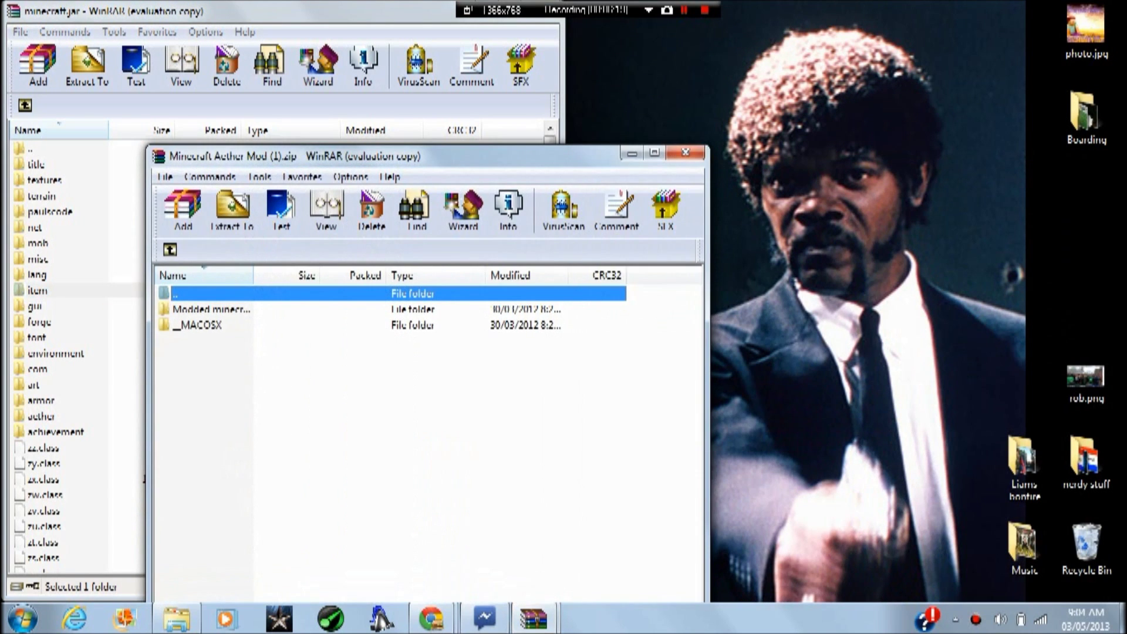
{"action": "left_click_drag", "start_coordinate": [293, 176], "coordinate": [847, 71]}
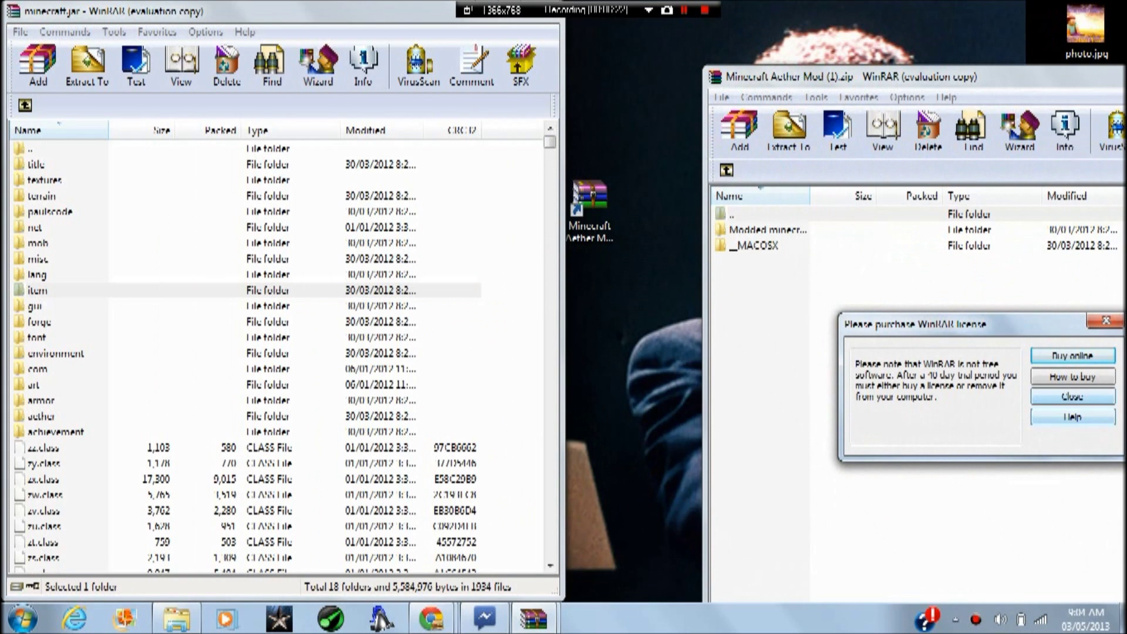
{"action": "left_click", "coordinate": [1072, 397]}
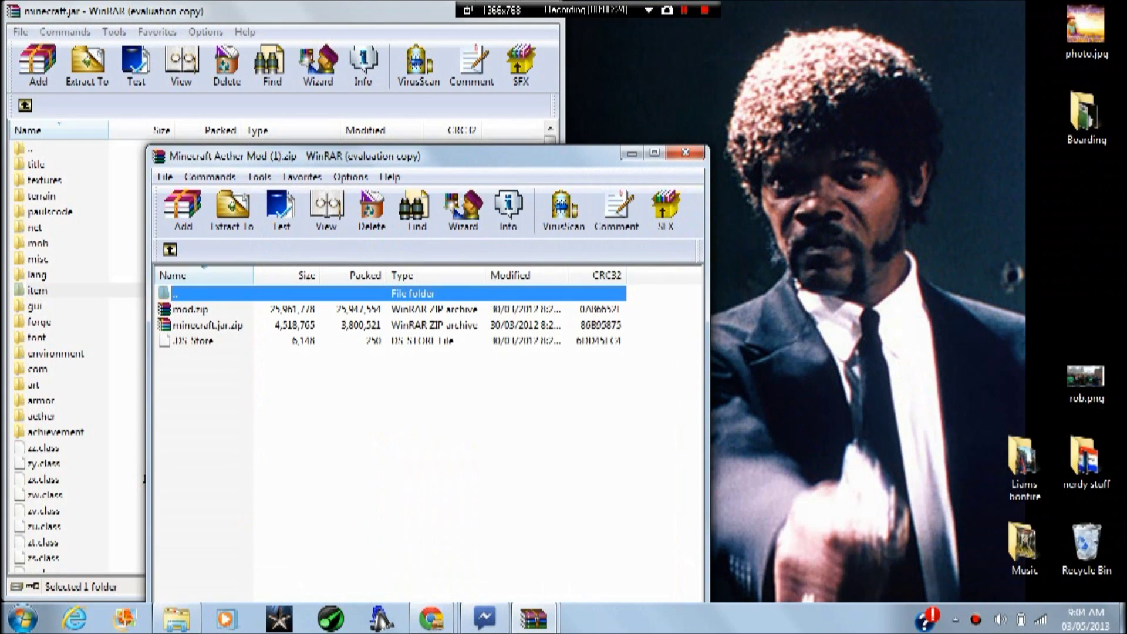
{"action": "key", "text": "super+Right"}
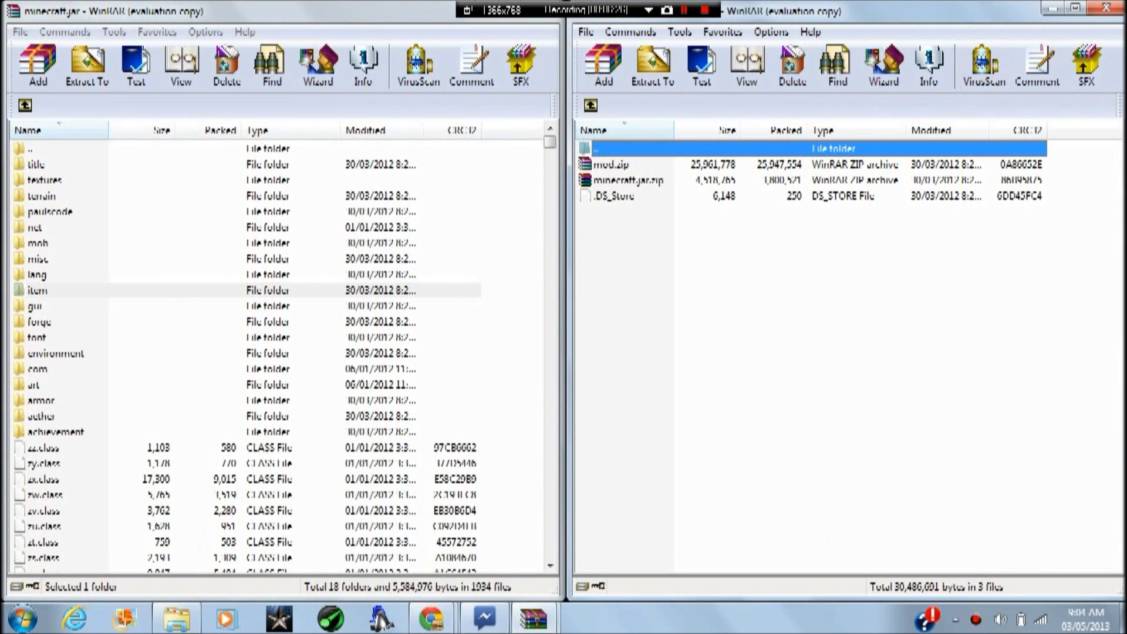
{"action": "key", "text": "Down"}
{"action": "key", "text": "Return"}
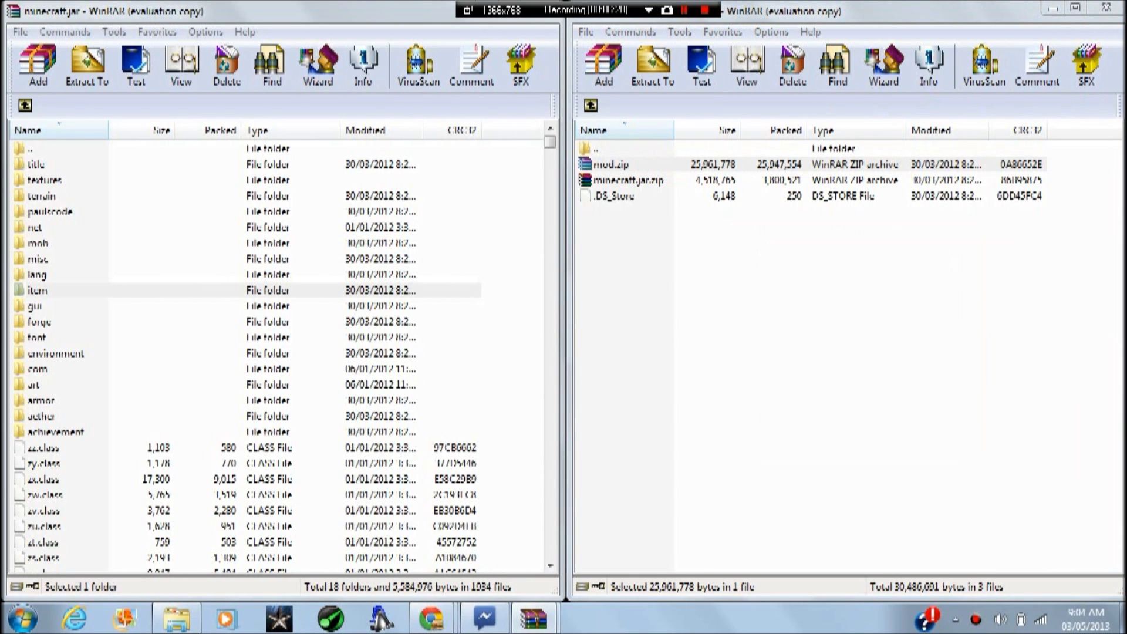
Put mod.zip alone on the right half, closing licence reminders and the duplicate window.
{"action": "key", "text": "super+Right"}
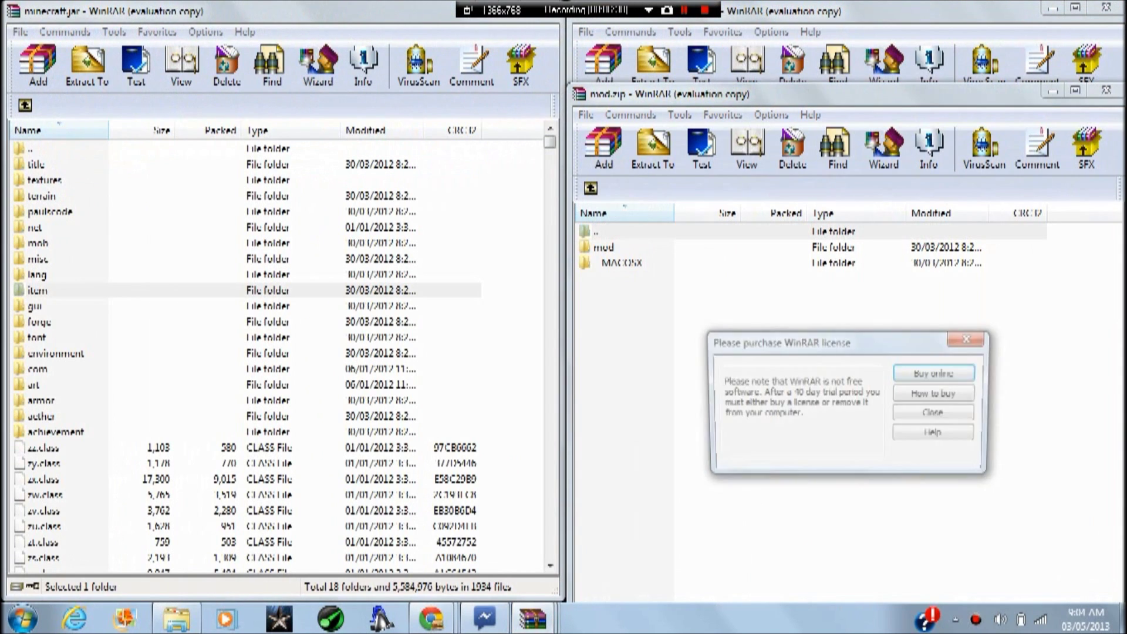
{"action": "key", "text": "Return"}
{"action": "key", "text": "super+Left"}
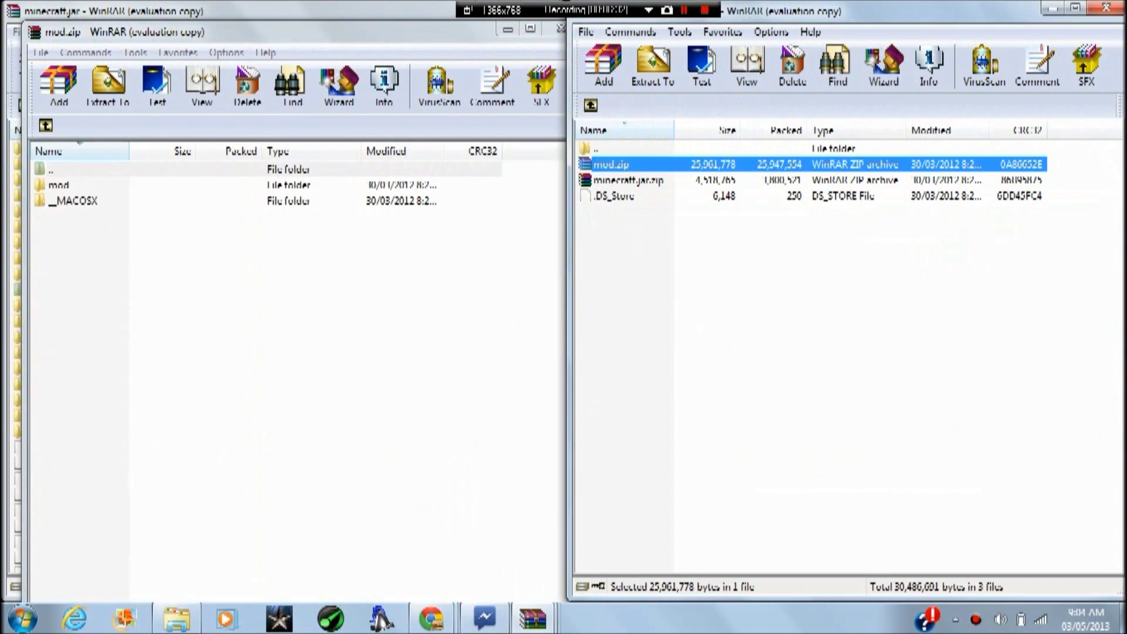
{"action": "key", "text": "Down"}
{"action": "key", "text": "Return"}
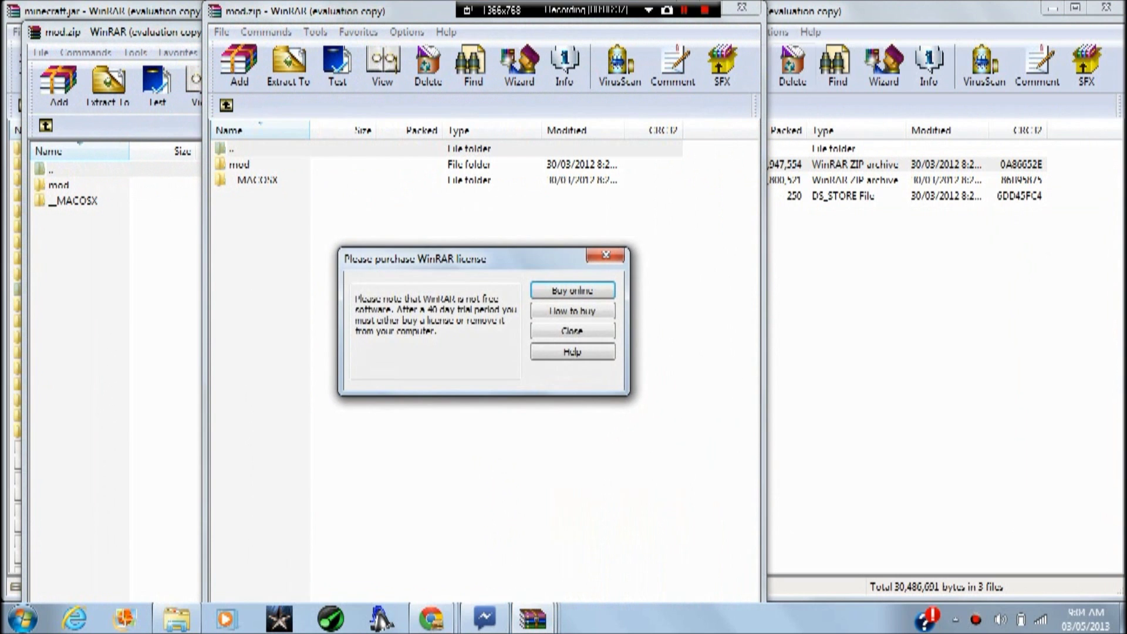
{"action": "left_click", "coordinate": [572, 331]}
{"action": "left_click", "coordinate": [560, 29]}
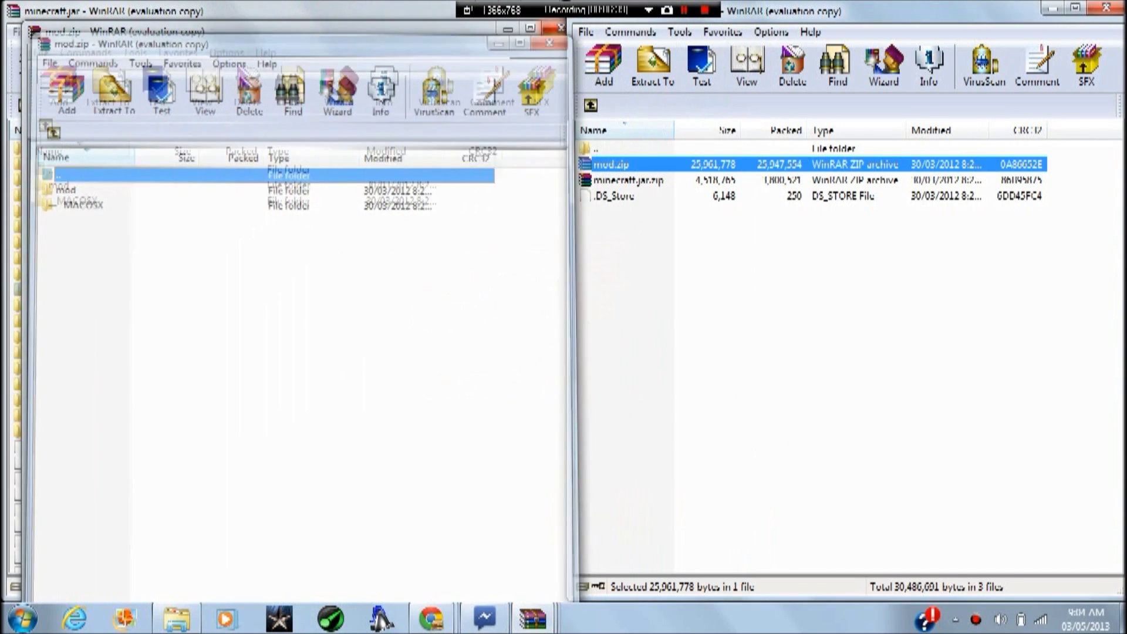
{"action": "mouse_move", "coordinate": [353, 31]}
{"action": "left_mouse_down"}
{"action": "mouse_move", "coordinate": [688, 129]}
{"action": "mouse_move", "coordinate": [945, 131]}
{"action": "mouse_move", "coordinate": [919, 45]}
{"action": "mouse_move", "coordinate": [898, 29]}
{"action": "left_mouse_up"}
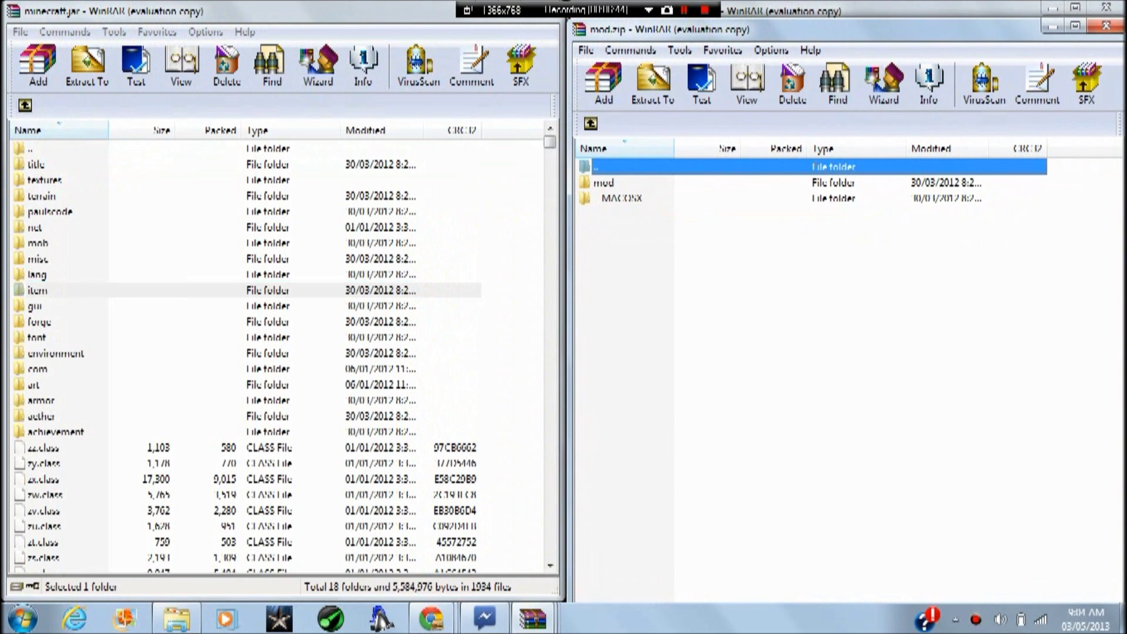
{"action": "left_click", "coordinate": [25, 105]}
Drag the mod folder from mod.zip into .minecraft and confirm creating mod.rar.
{"action": "left_click", "coordinate": [25, 105]}
{"action": "left_click", "coordinate": [24, 106]}
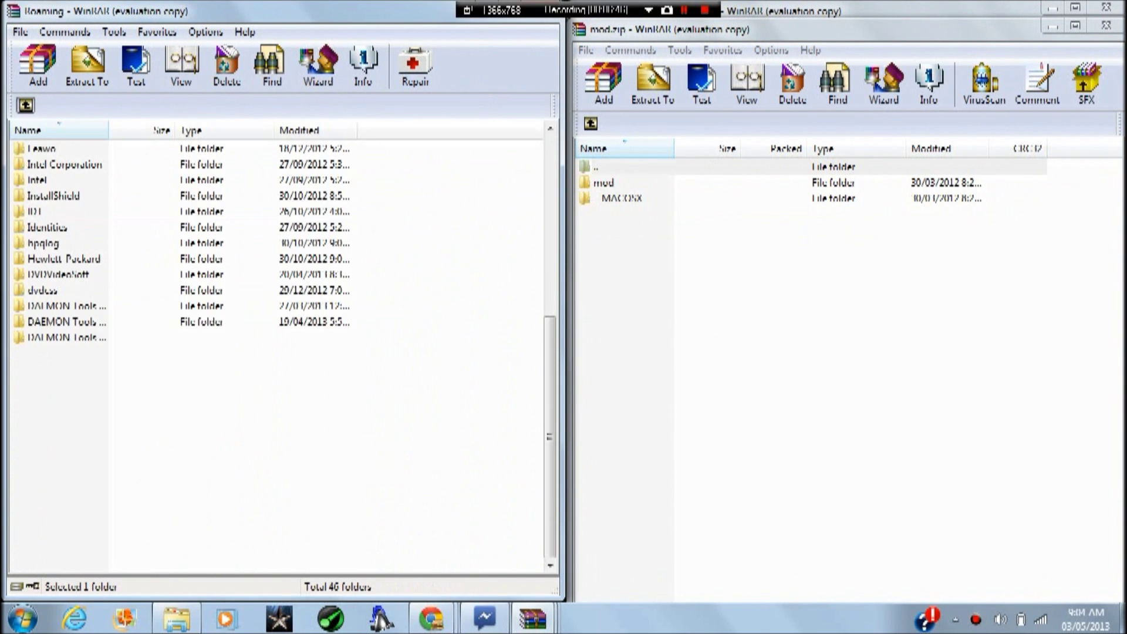
{"action": "key", "text": "Return"}
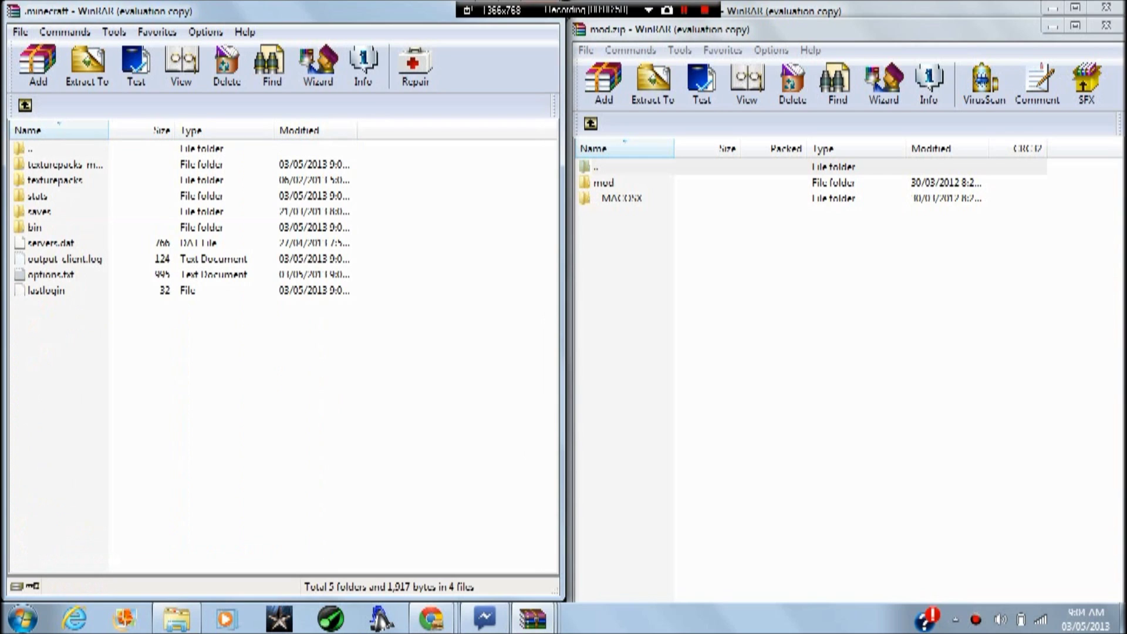
{"action": "left_click", "coordinate": [603, 182]}
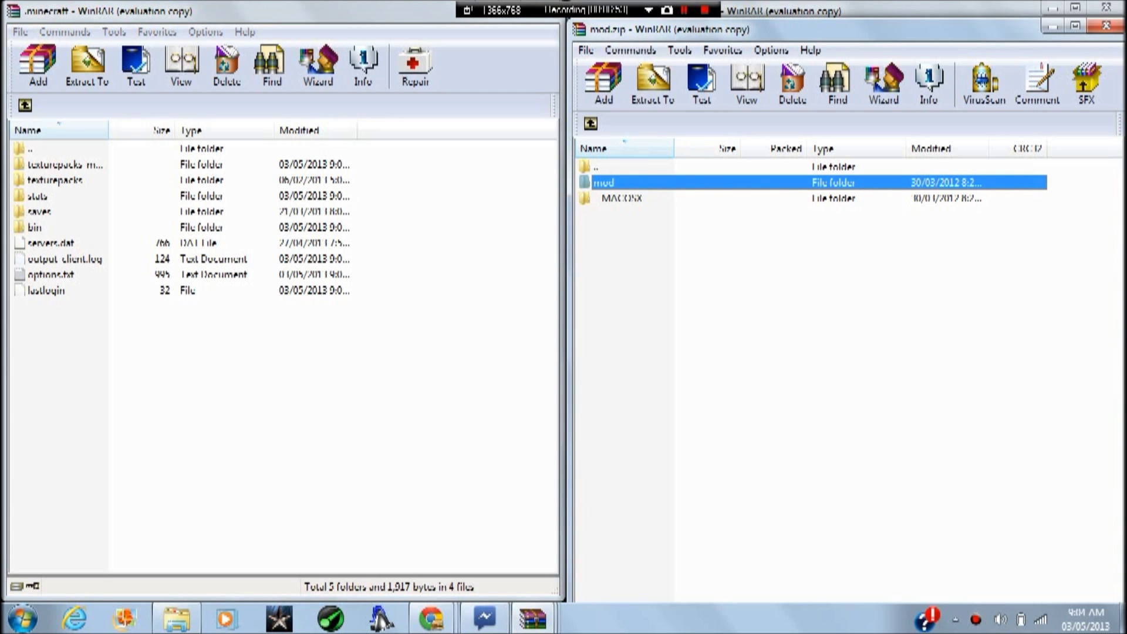
{"action": "left_click_drag", "start_coordinate": [603, 183], "coordinate": [281, 352]}
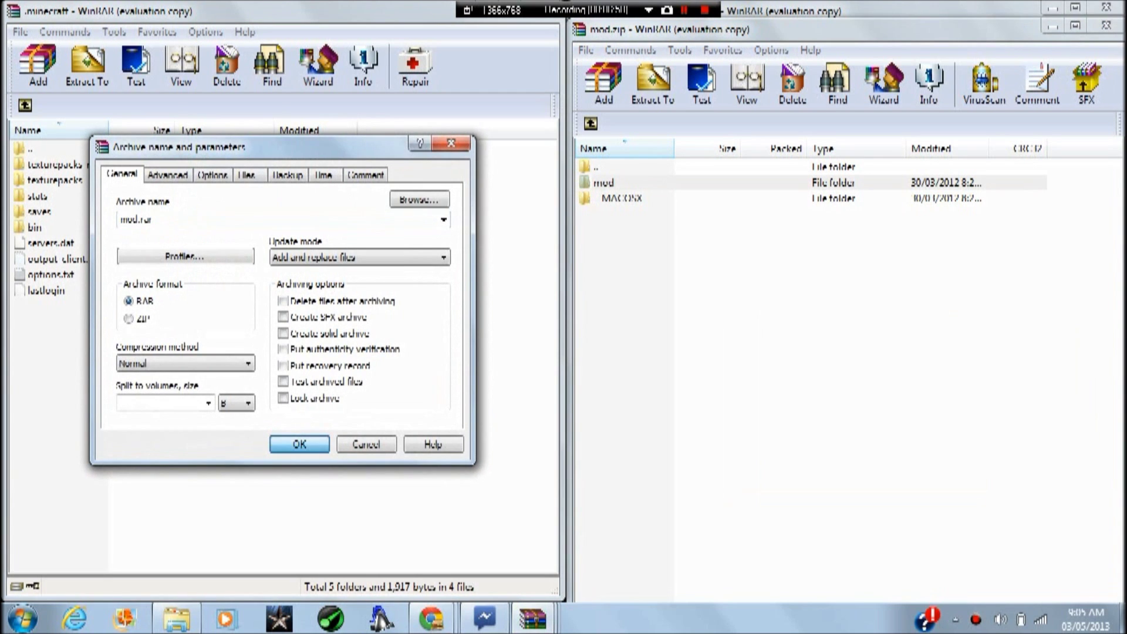
{"action": "key", "text": "Return"}
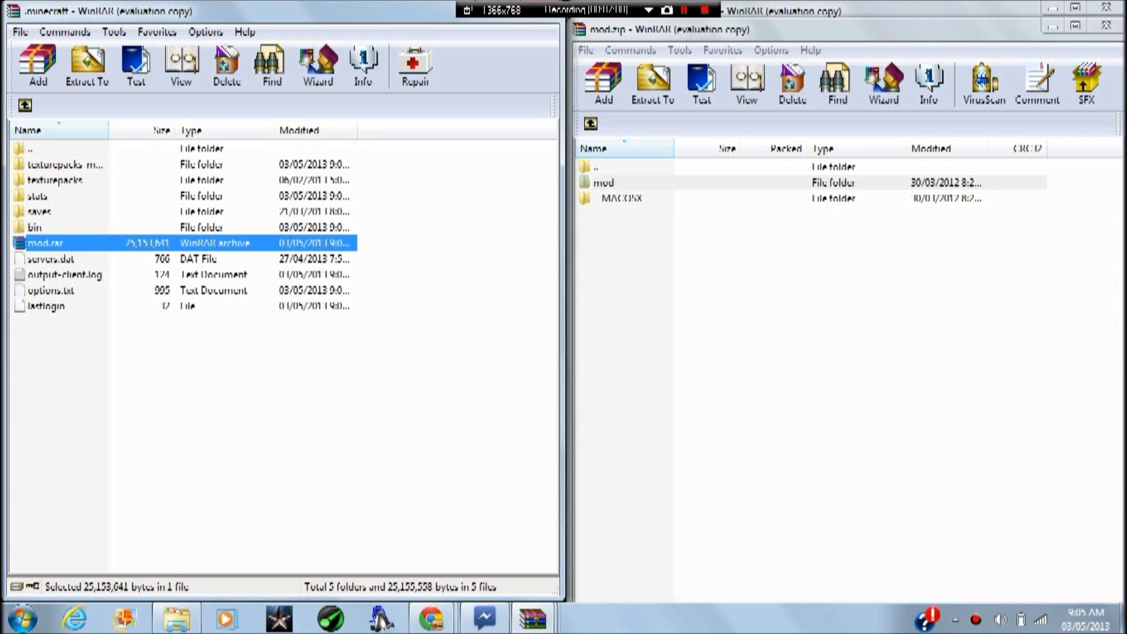
{"action": "right_click", "coordinate": [97, 241]}
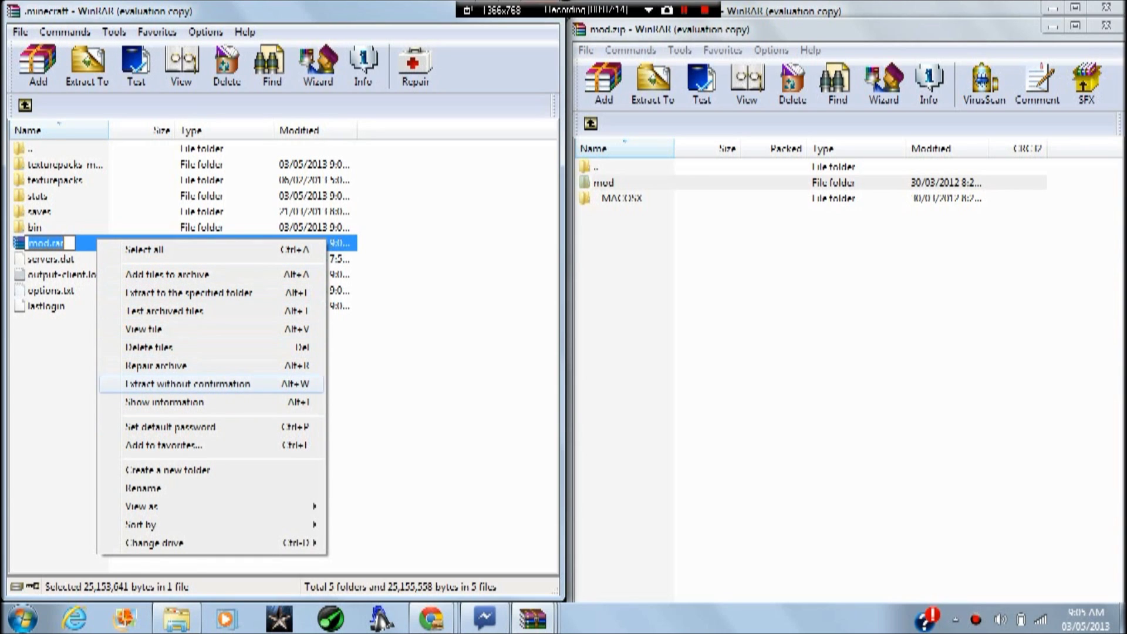
Extract mod.rar with the trailing 'mod' removed from the path, so it unpacks into .minecraft.
{"action": "key", "text": "Escape"}
{"action": "left_click", "coordinate": [46, 243]}
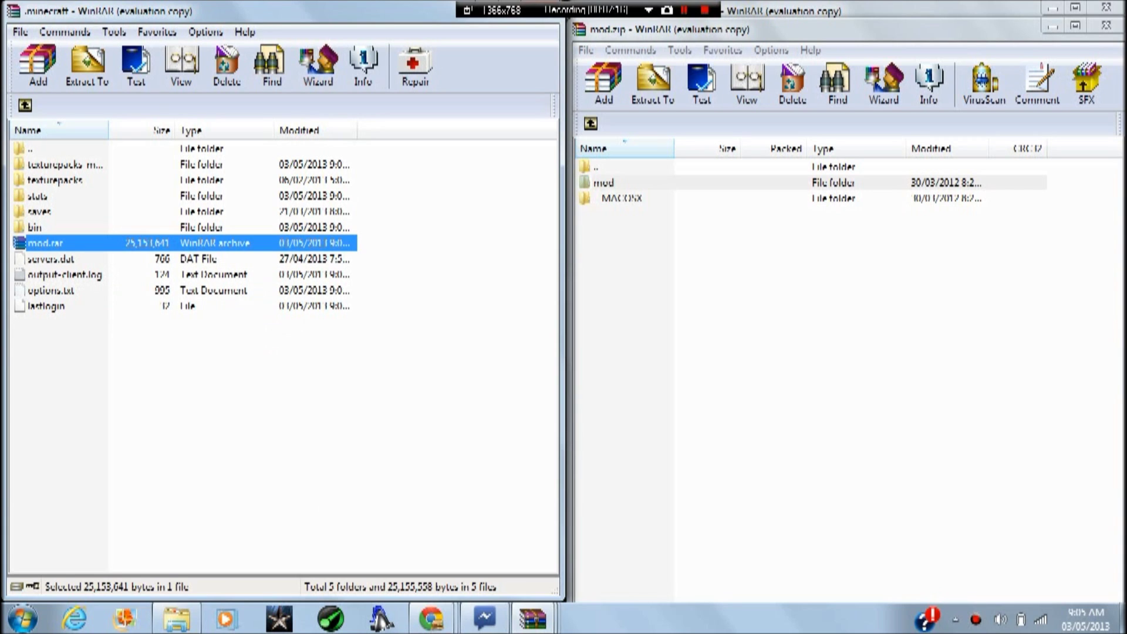
{"action": "right_click", "coordinate": [40, 247]}
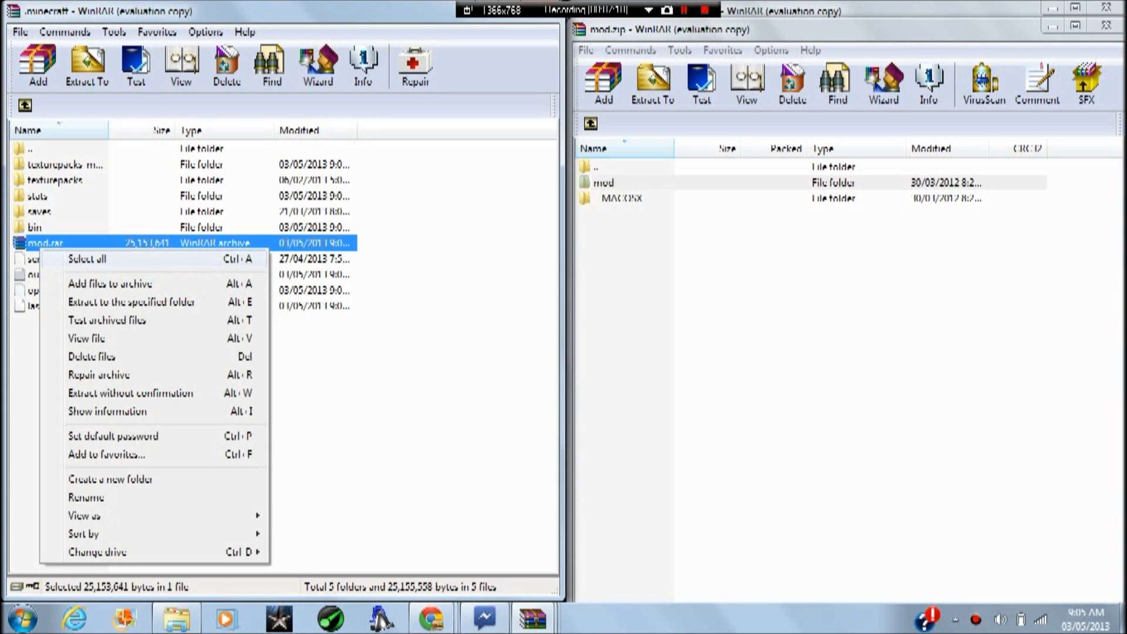
{"action": "key", "text": "Escape"}
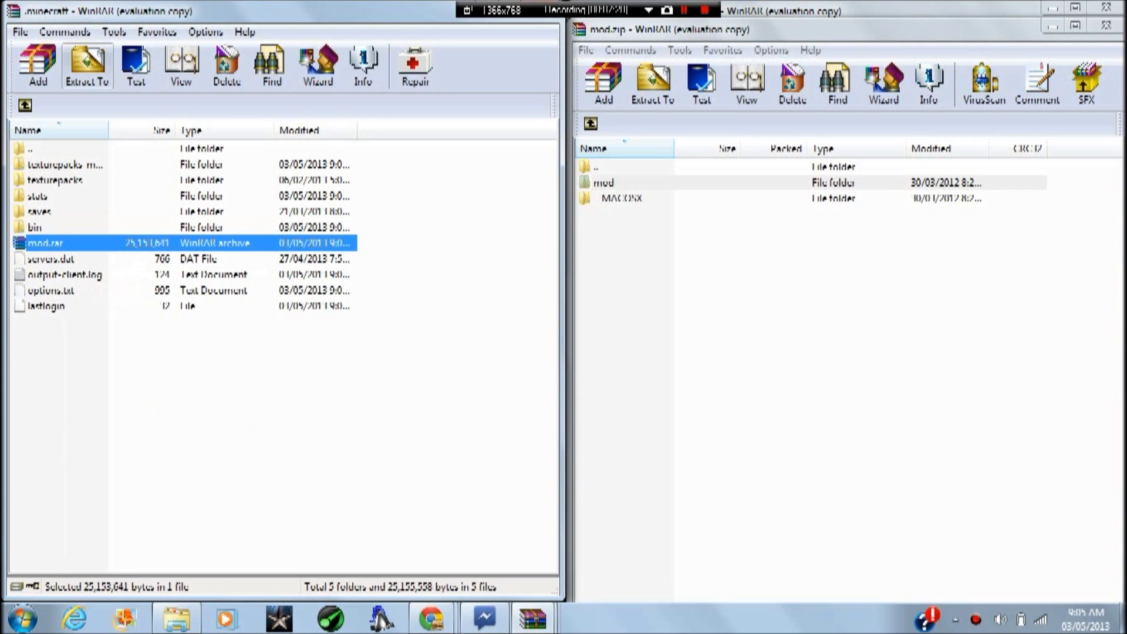
{"action": "left_click", "coordinate": [87, 66]}
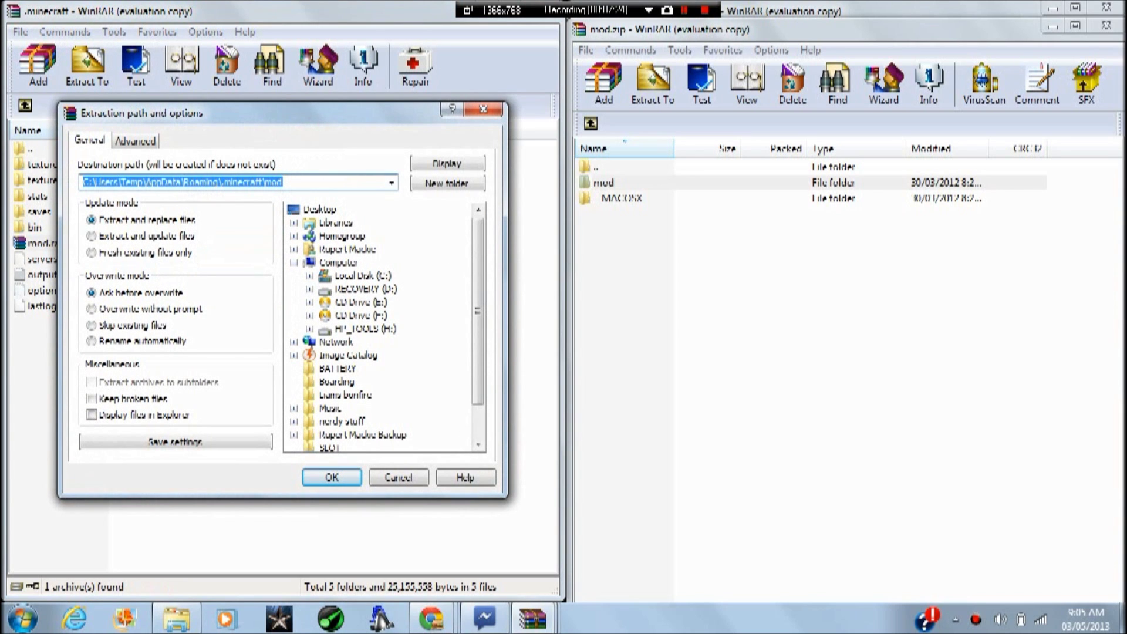
{"action": "double_click", "coordinate": [273, 182]}
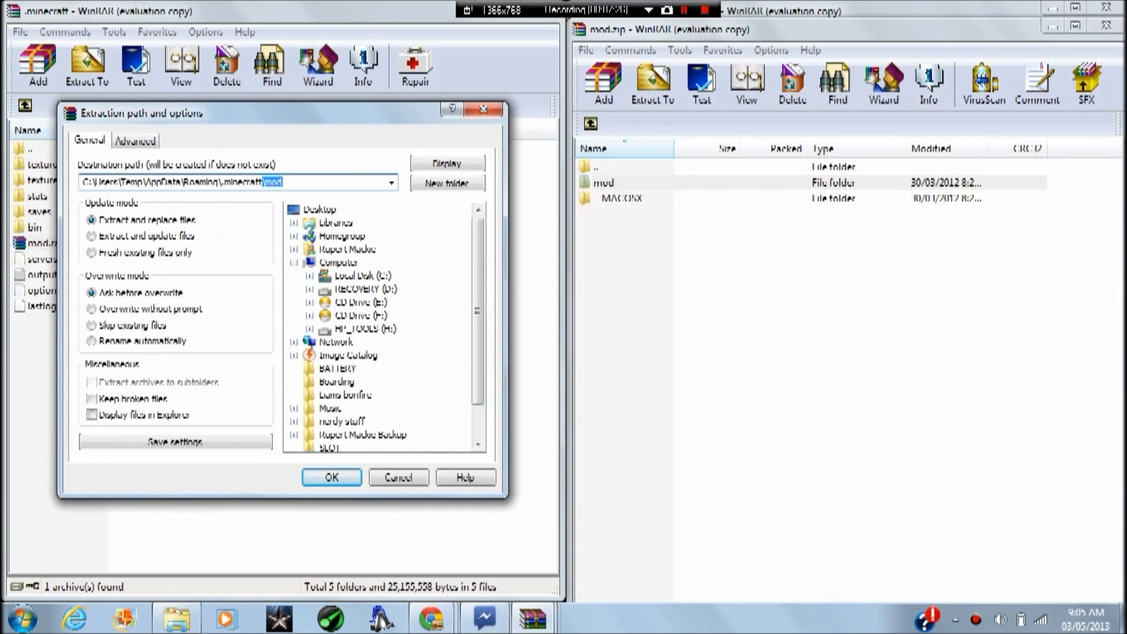
{"action": "key", "text": "BackSpace"}
{"action": "key", "text": "Return"}
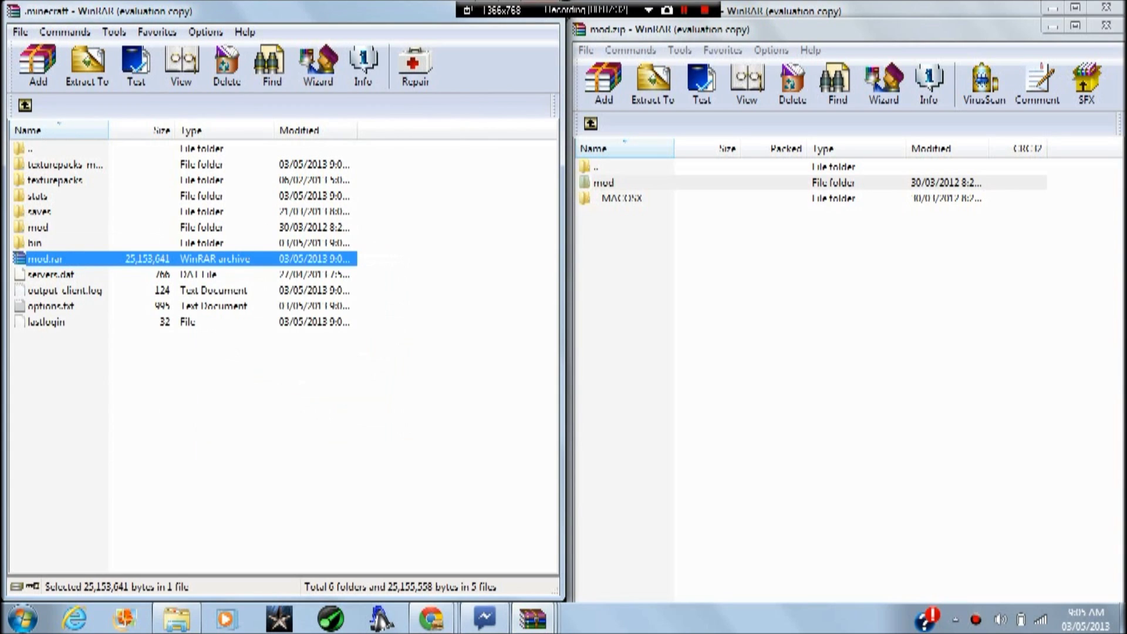
{"action": "left_click", "coordinate": [38, 227]}
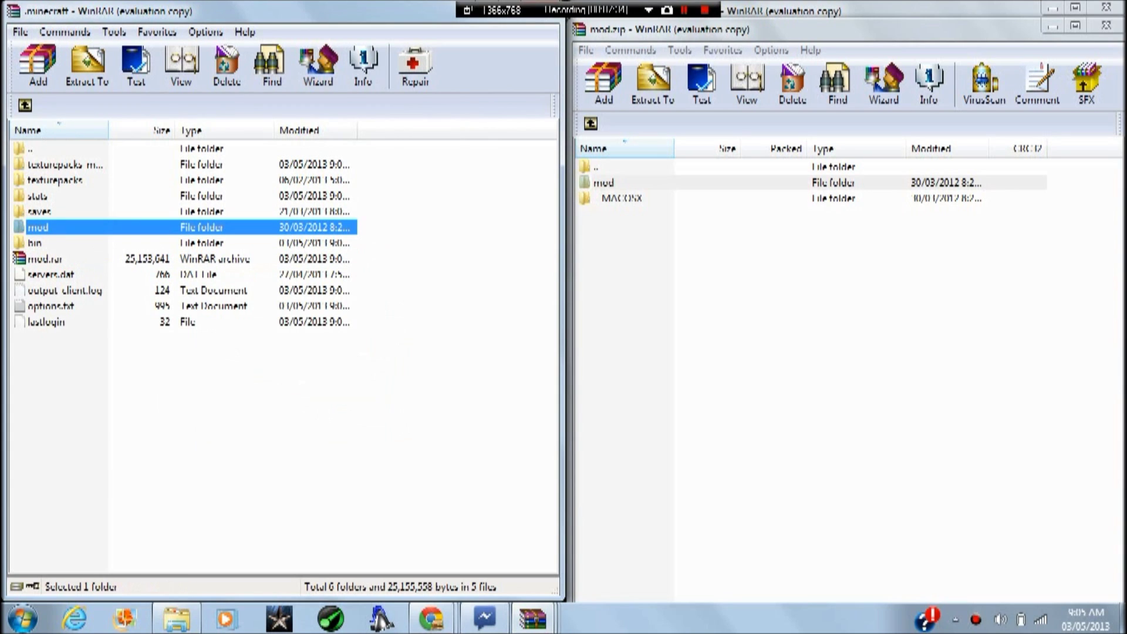
Delete mod.rar from .minecraft, confirming the move to the Recycle Bin.
{"action": "left_click", "coordinate": [74, 255]}
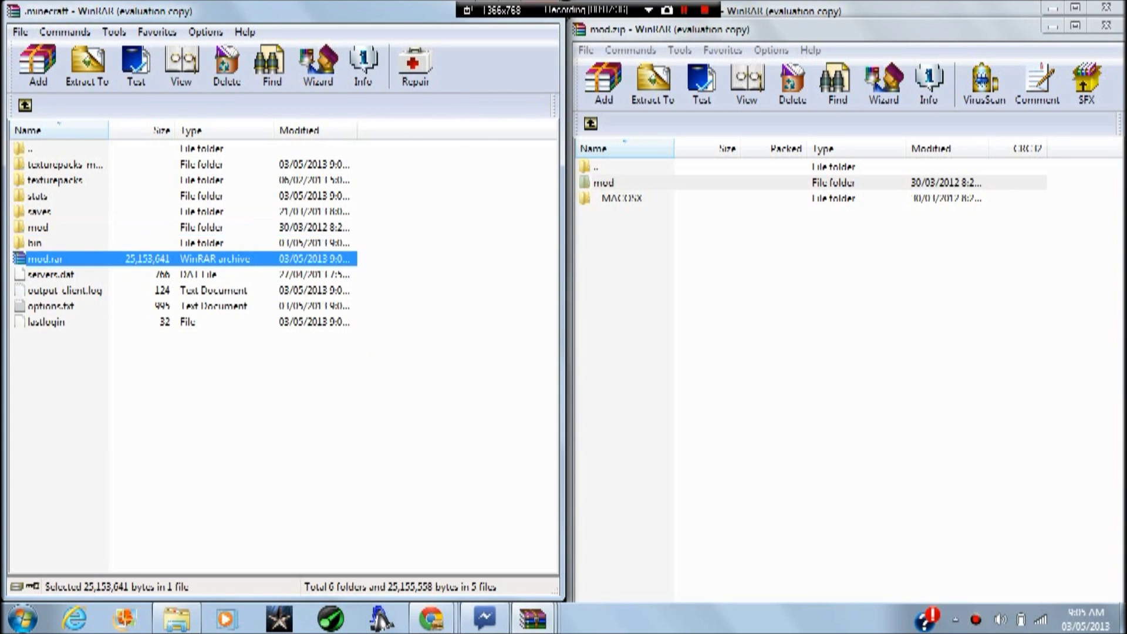
{"action": "right_click", "coordinate": [74, 256]}
{"action": "key", "text": "Escape"}
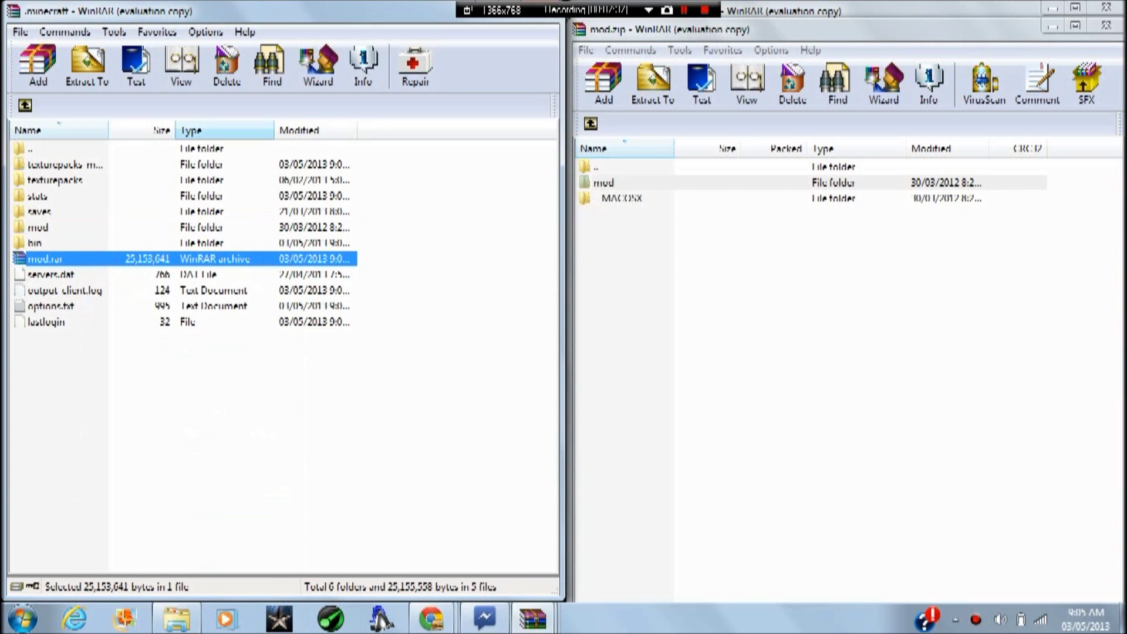
{"action": "key", "text": "Delete"}
{"action": "key", "text": "Return"}
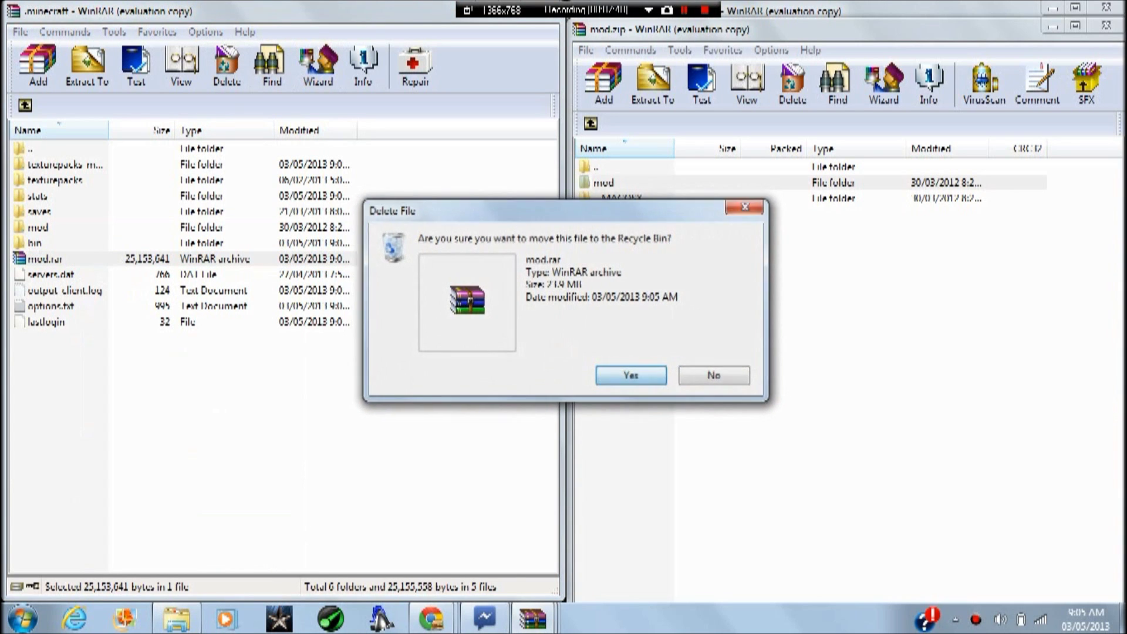
Open the mod folder and check its streaming, music and aethermusic subfolders.
{"action": "key", "text": "Up"}
{"action": "key", "text": "Up"}
{"action": "key", "text": "Down"}
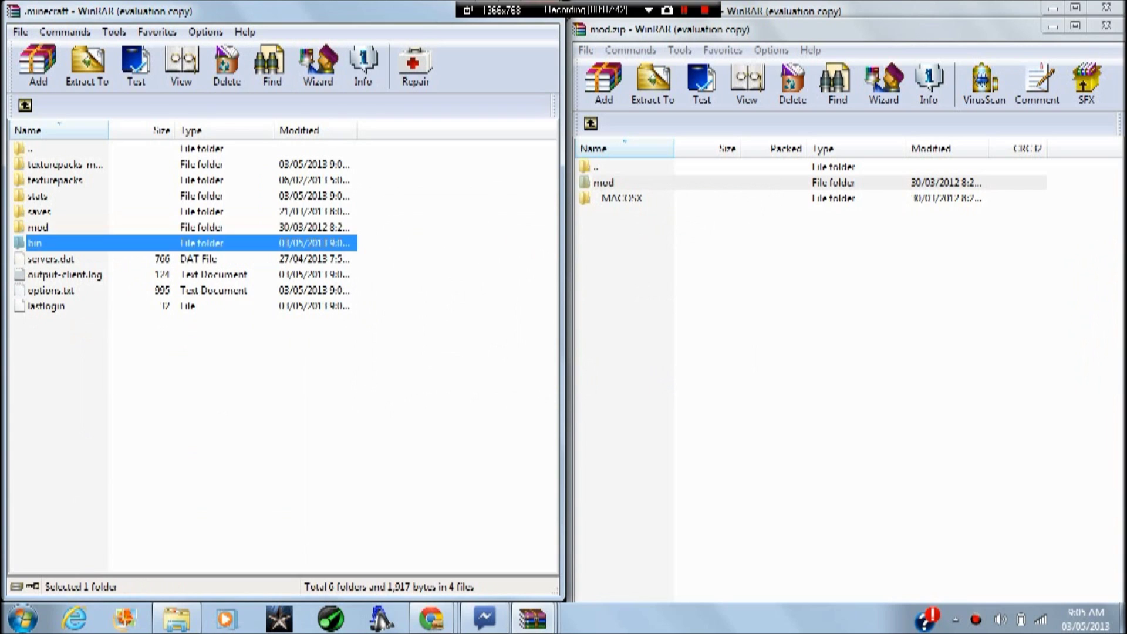
{"action": "key", "text": "Up"}
{"action": "key", "text": "Return"}
{"action": "key", "text": "Down"}
{"action": "key", "text": "Down"}
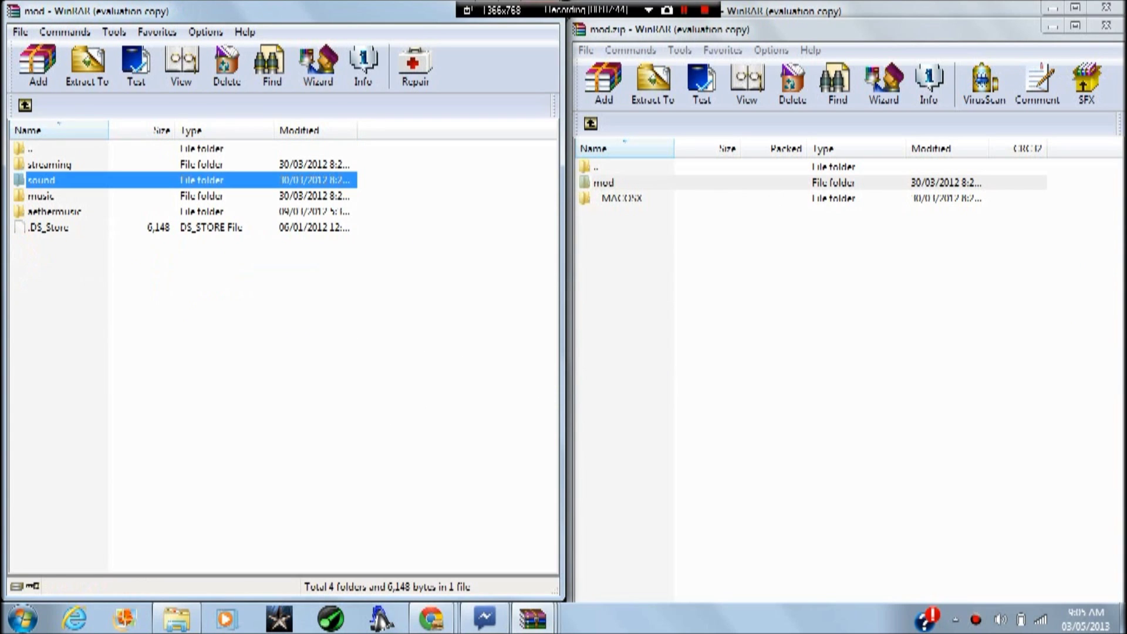
{"action": "key", "text": "Up"}
{"action": "key", "text": "Up"}
{"action": "left_click", "coordinate": [49, 164]}
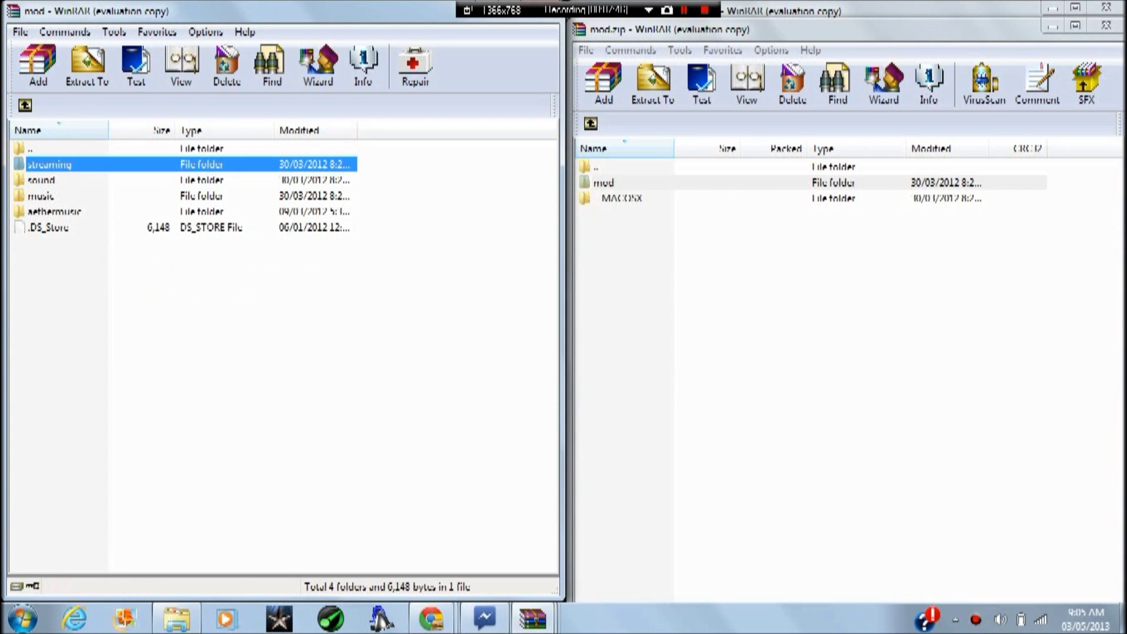
{"action": "left_click", "coordinate": [40, 195]}
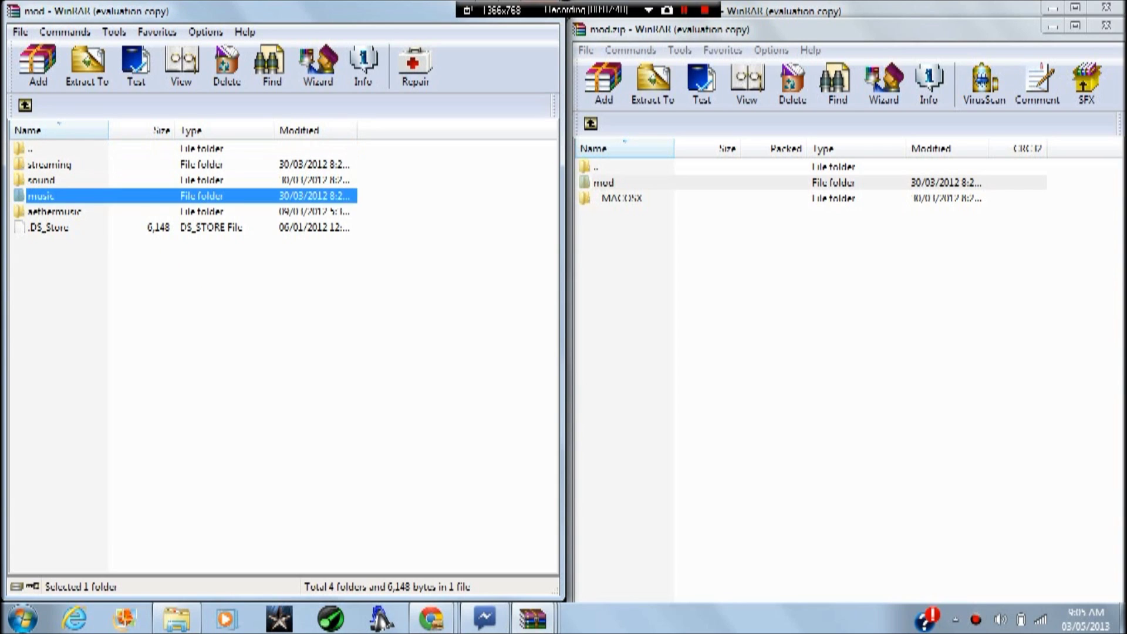
{"action": "left_click", "coordinate": [54, 211]}
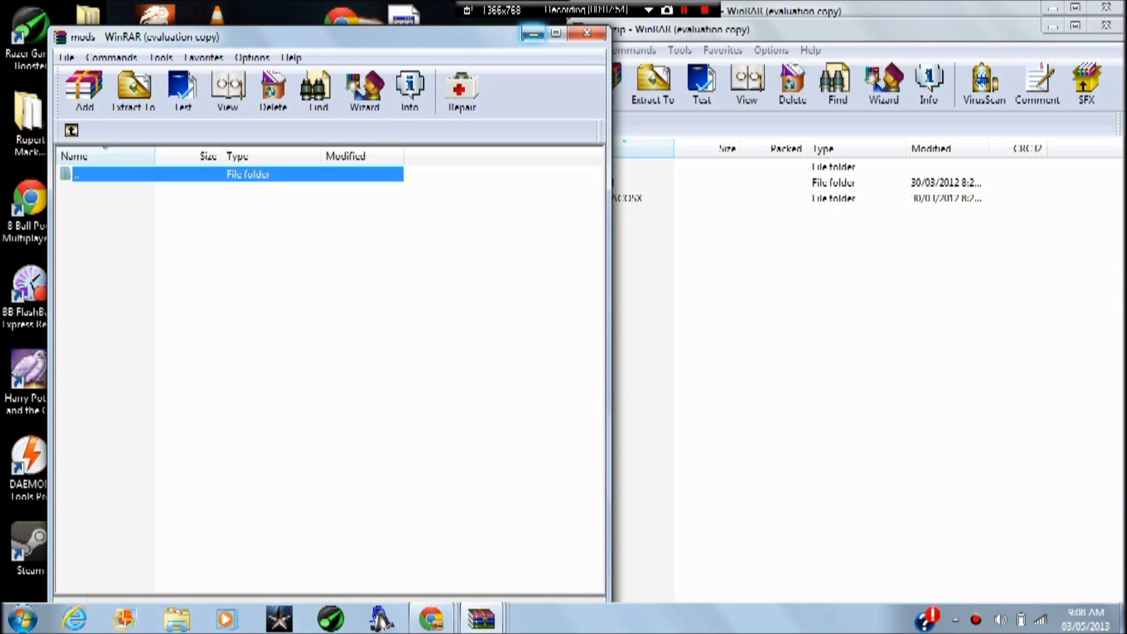
Close the mods and mod.zip WinRAR windows and launch Minecraft.exe from the desktop.
{"action": "left_click", "coordinate": [533, 34]}
{"action": "left_click", "coordinate": [1106, 25]}
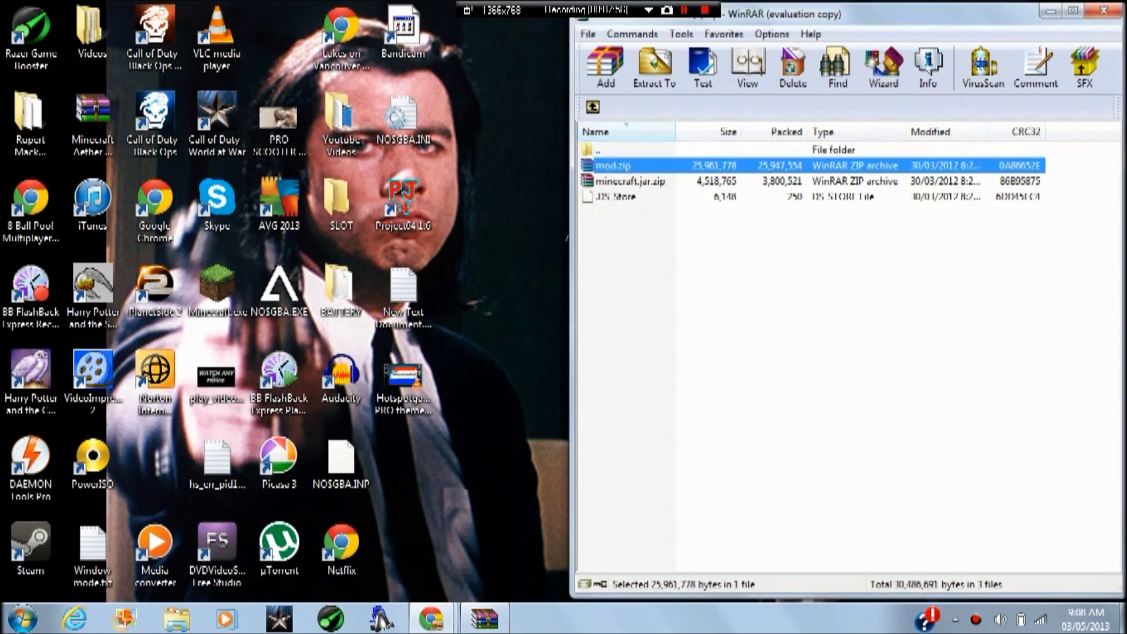
{"action": "key", "text": "alt+F4"}
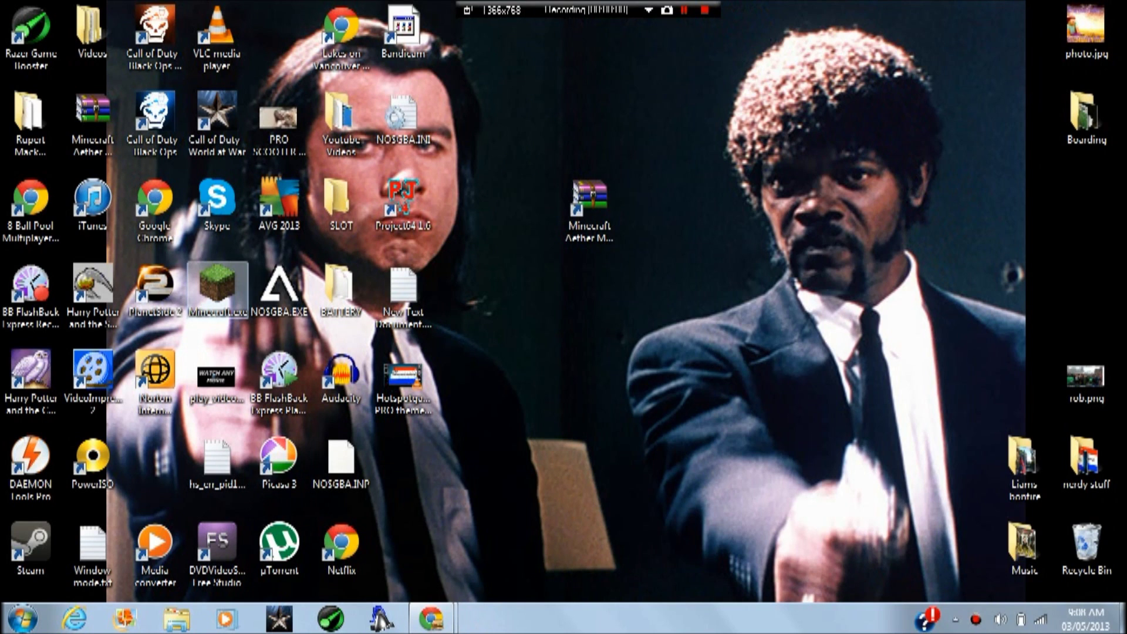
{"action": "double_click", "coordinate": [218, 286]}
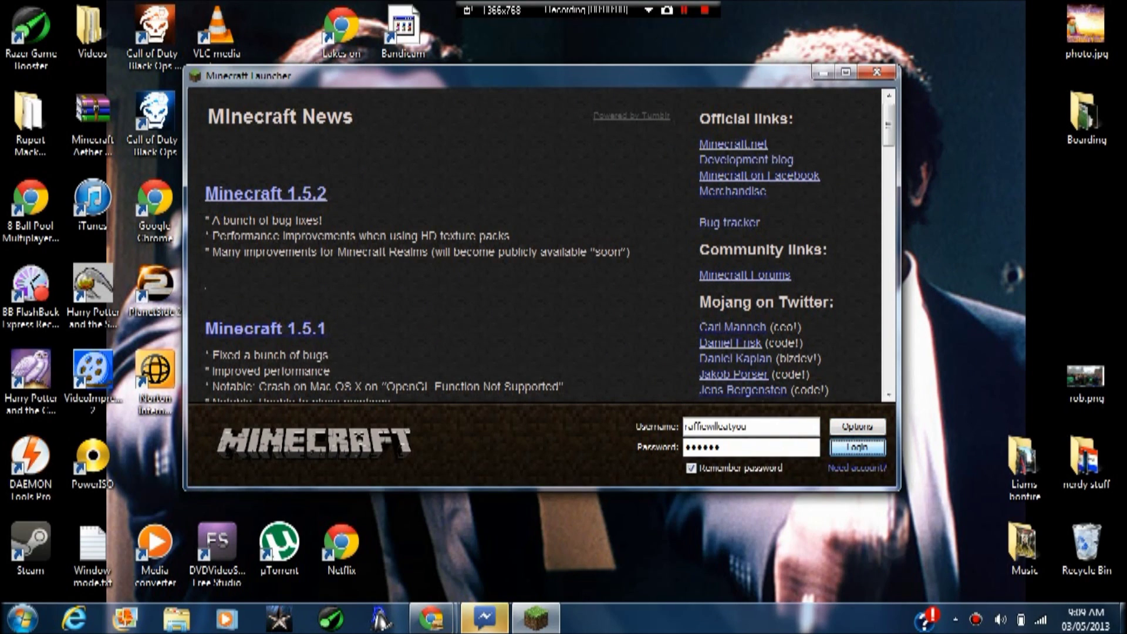
Log in, peek at the Multiplayer server list, then cancel back to the Aether title screen.
{"action": "key", "text": "Return"}
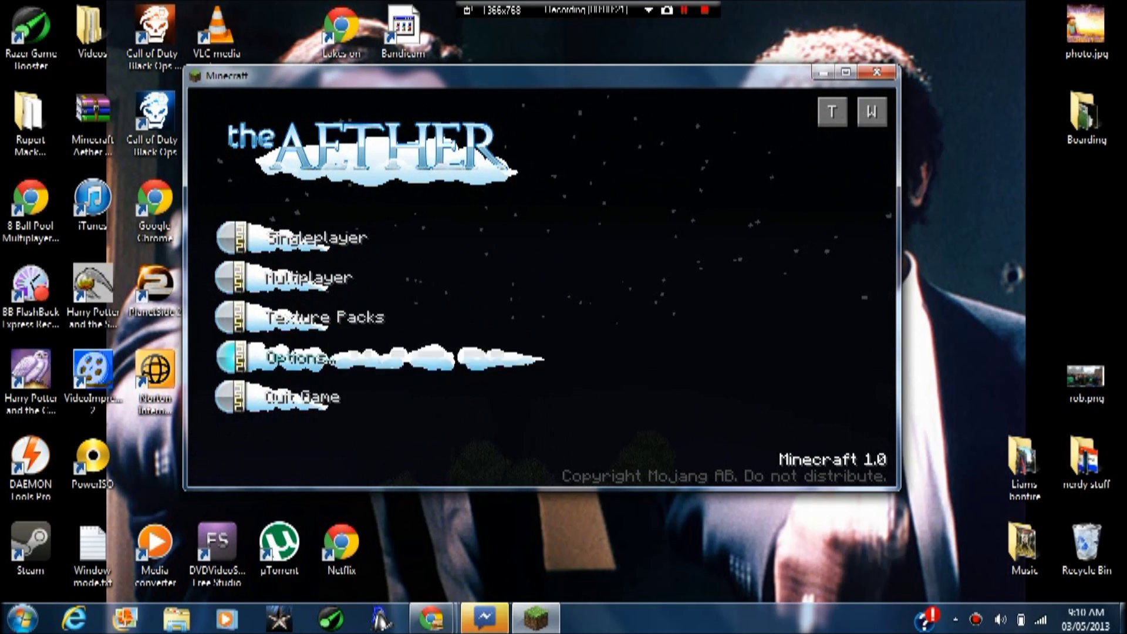
{"action": "left_click", "coordinate": [311, 278]}
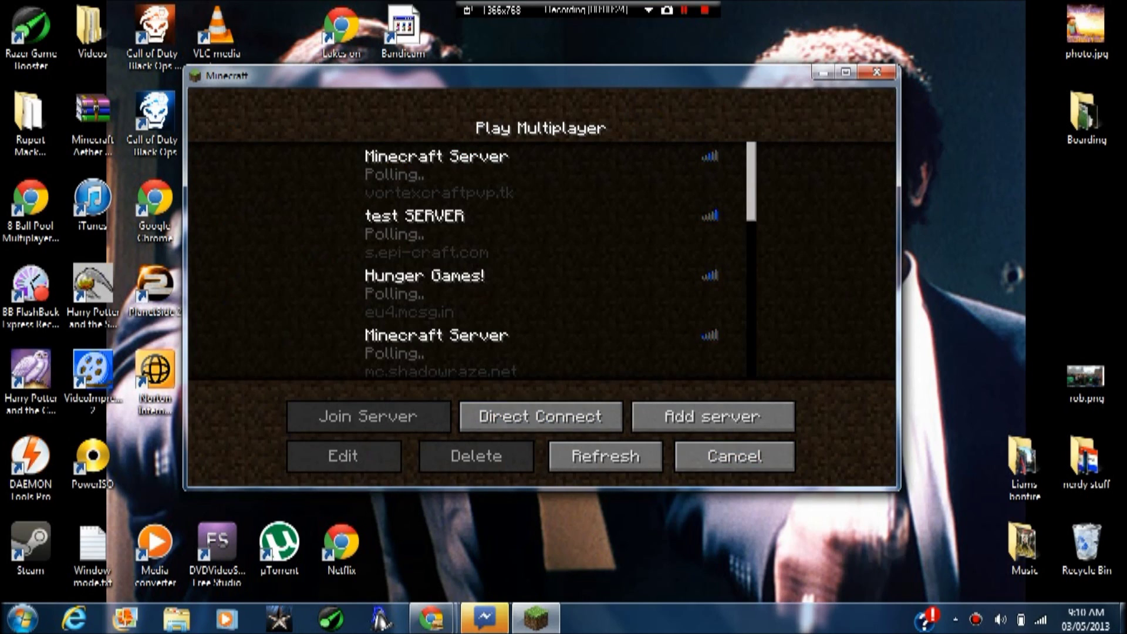
{"action": "left_click", "coordinate": [734, 456]}
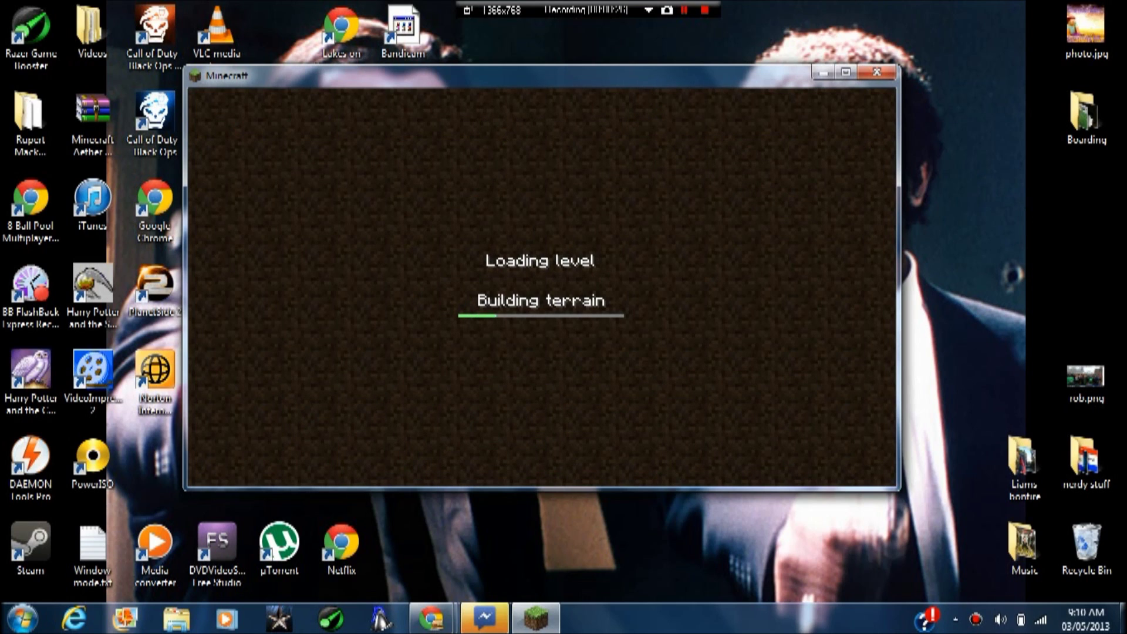